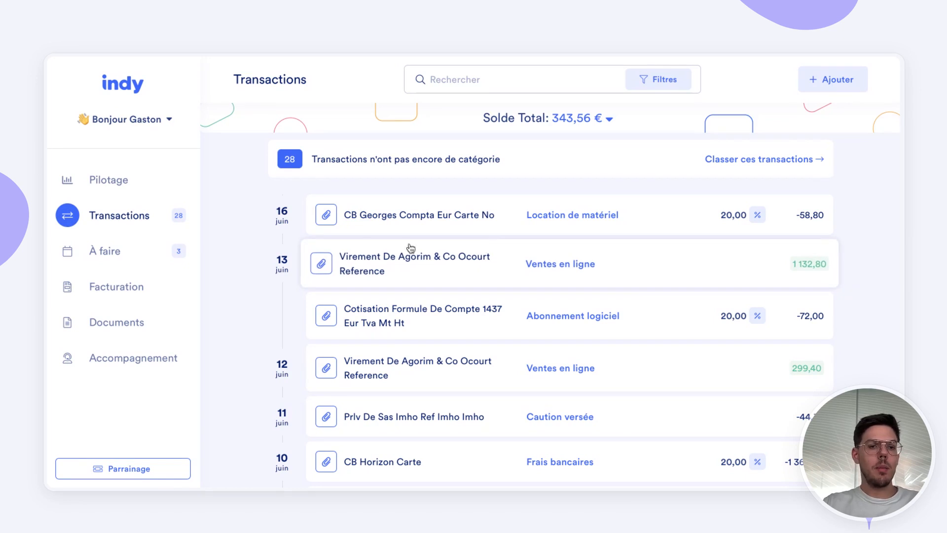
Review the invoices in Facturation and the monthly revenue and expense chart in Pilotage.
left_click(116, 285)
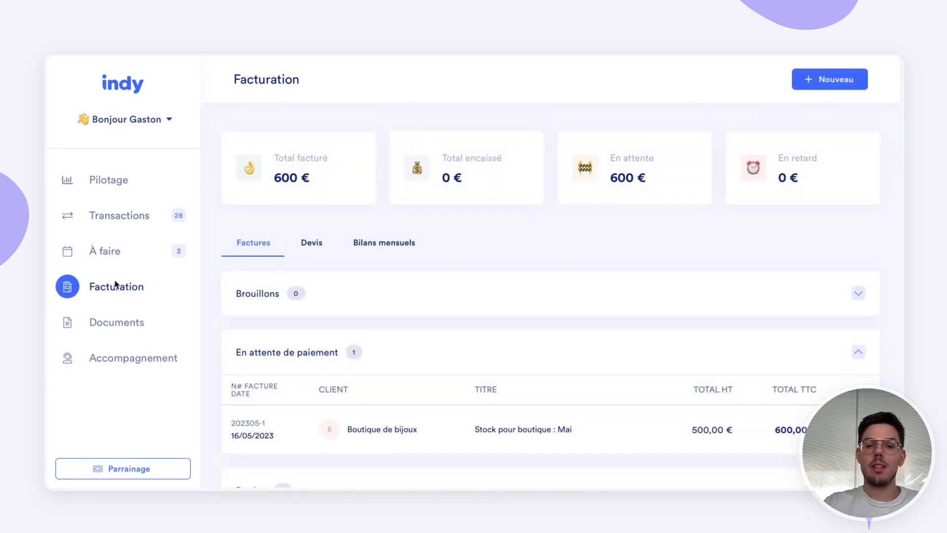
scroll(372, 342, "down", 1)
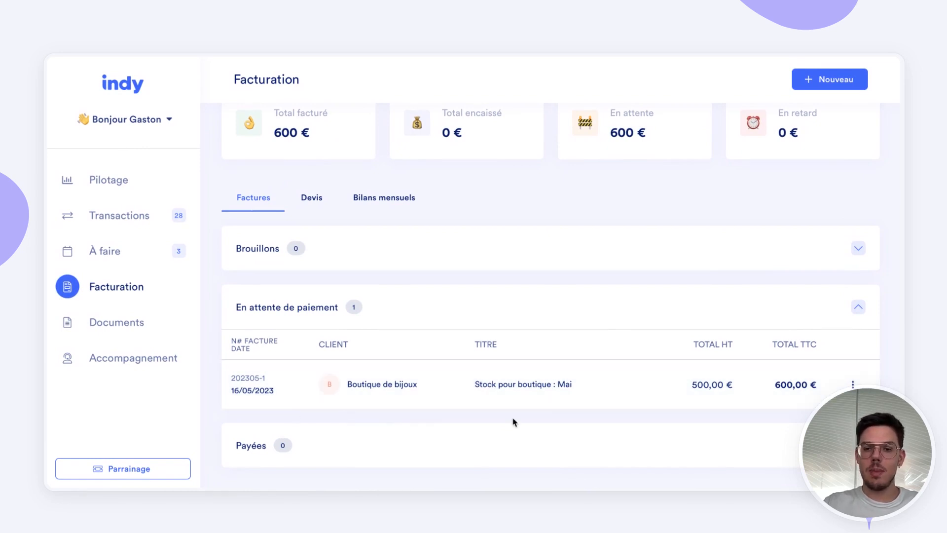
left_click(97, 181)
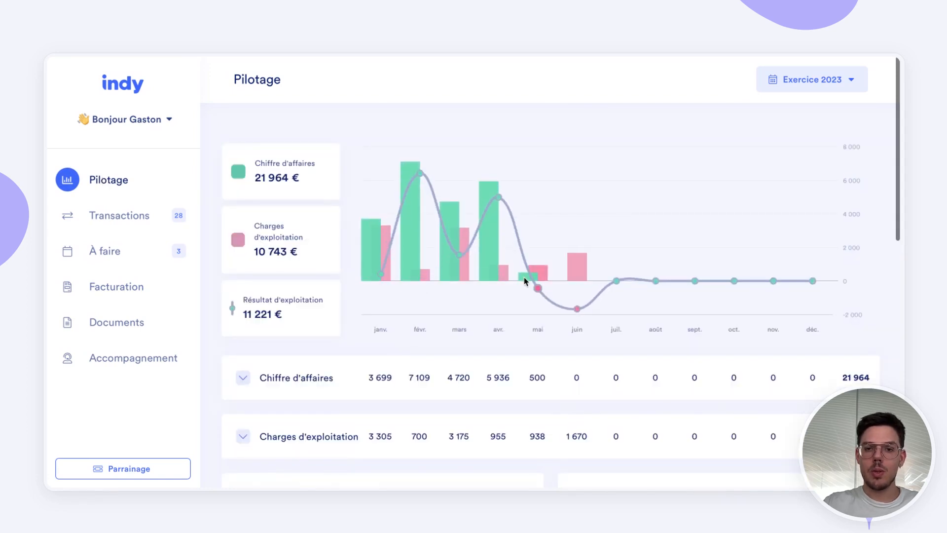
mouse_move(526, 281)
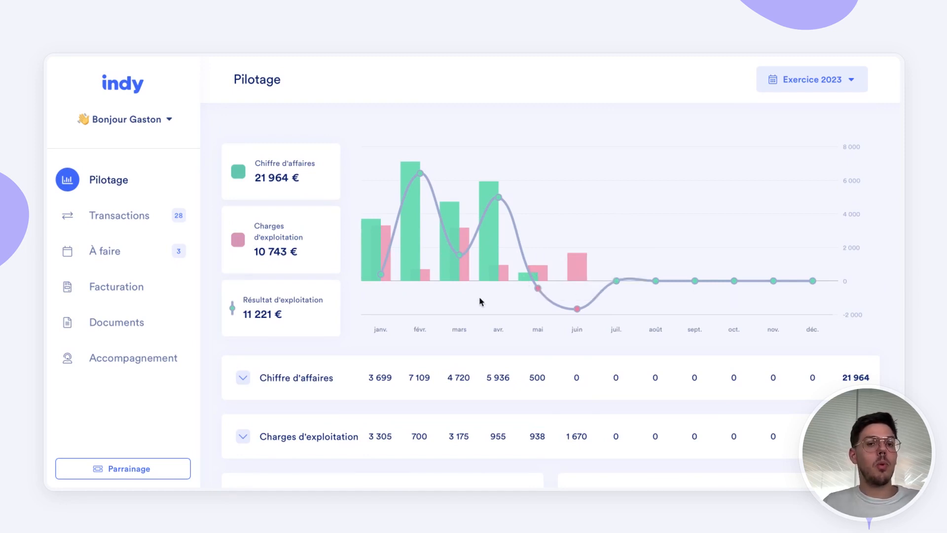
Open the Mai 2023 Bilan mensuel commerçant from the to-do tasks and start its first stage.
left_click(84, 252)
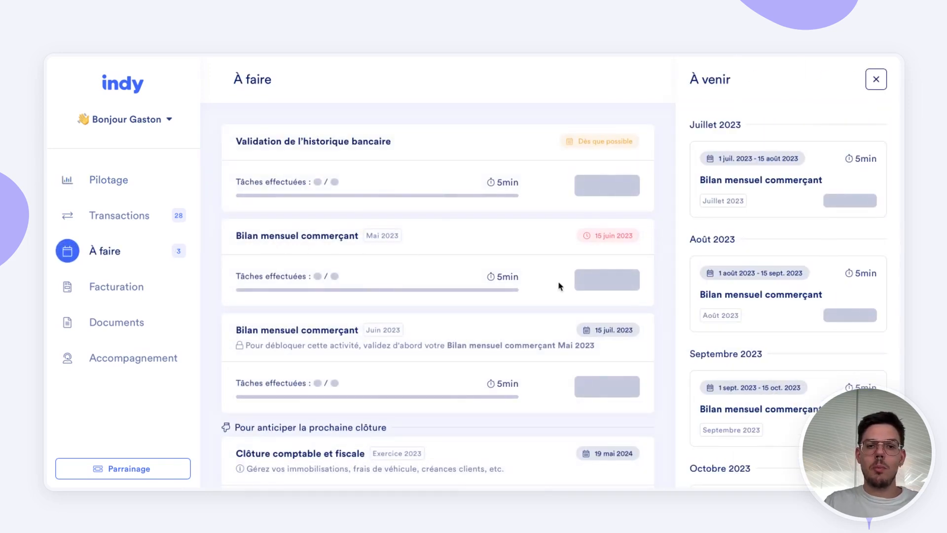
left_click(615, 284)
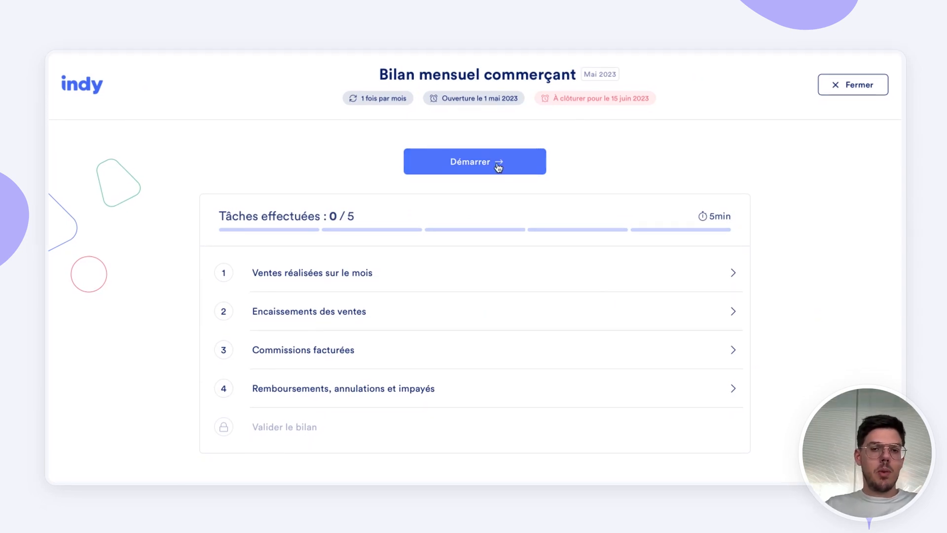
left_click(498, 168)
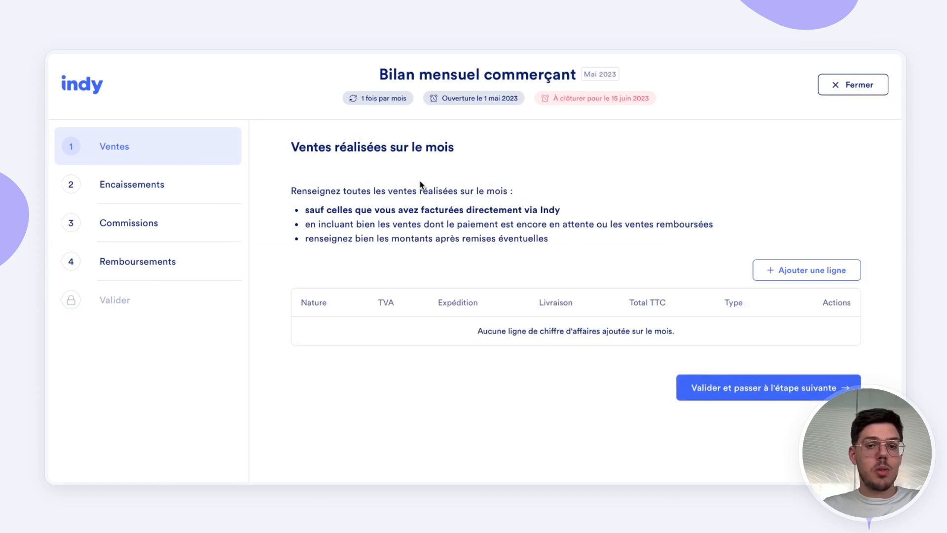
Add a remote-sale revenue line for Produit fini, shipped and delivered within France, with 20% TVA and a Total TTC of 3600 €.
left_click(808, 276)
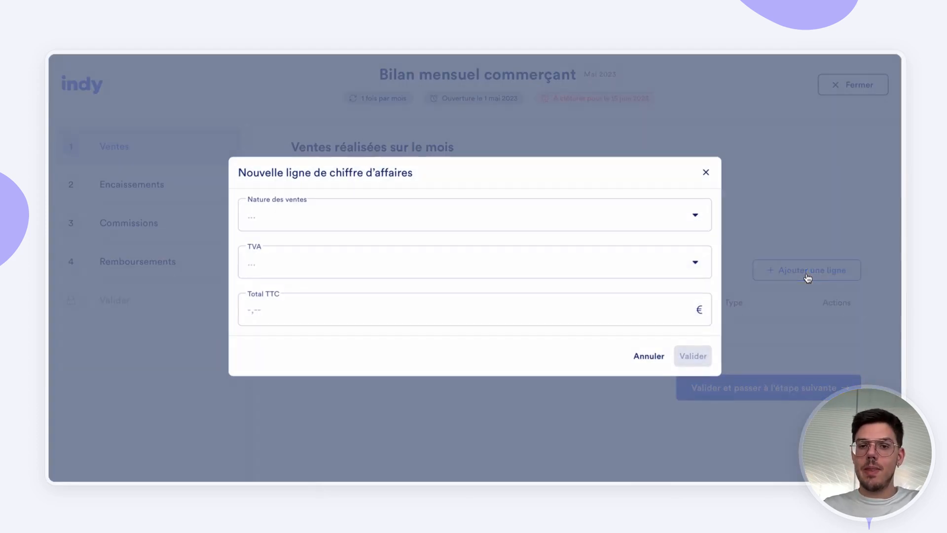
left_click(657, 225)
left_click(297, 327)
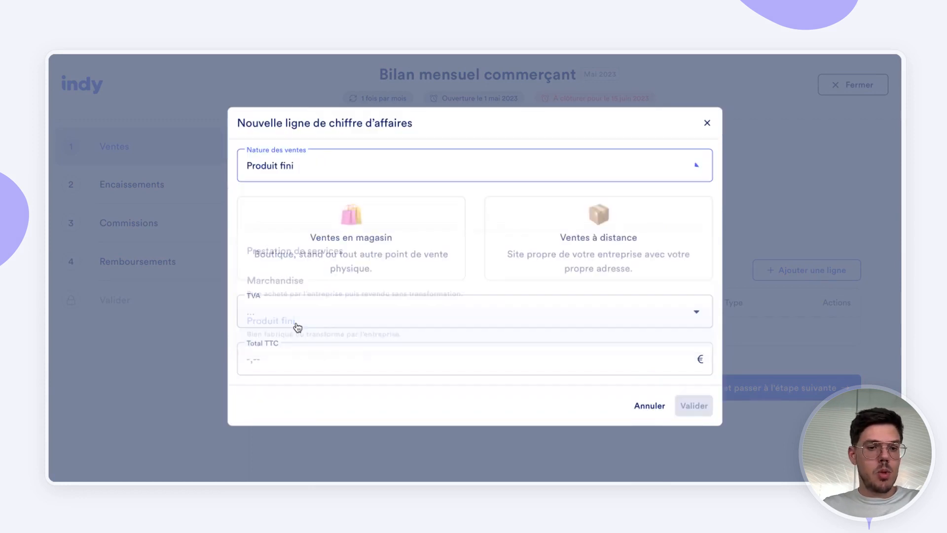
left_click(502, 255)
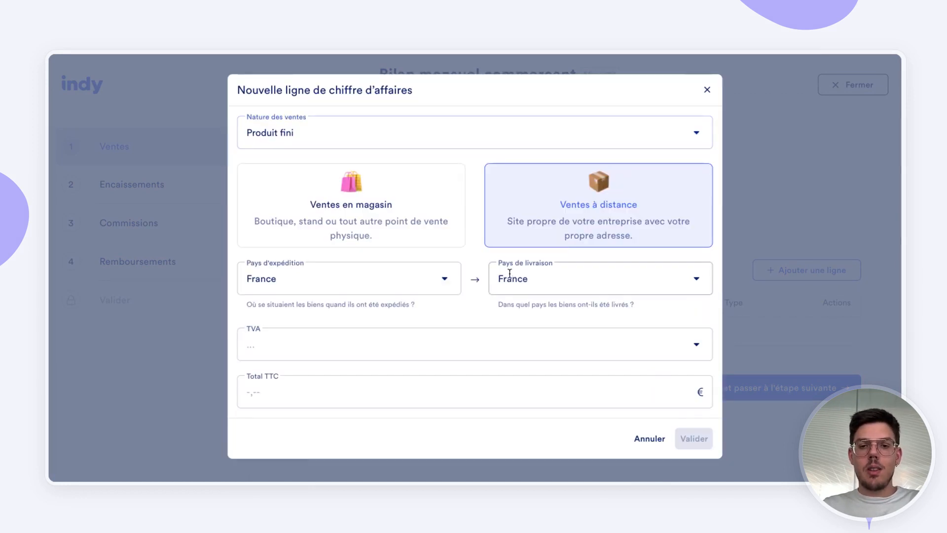
left_click(404, 359)
left_click(285, 178)
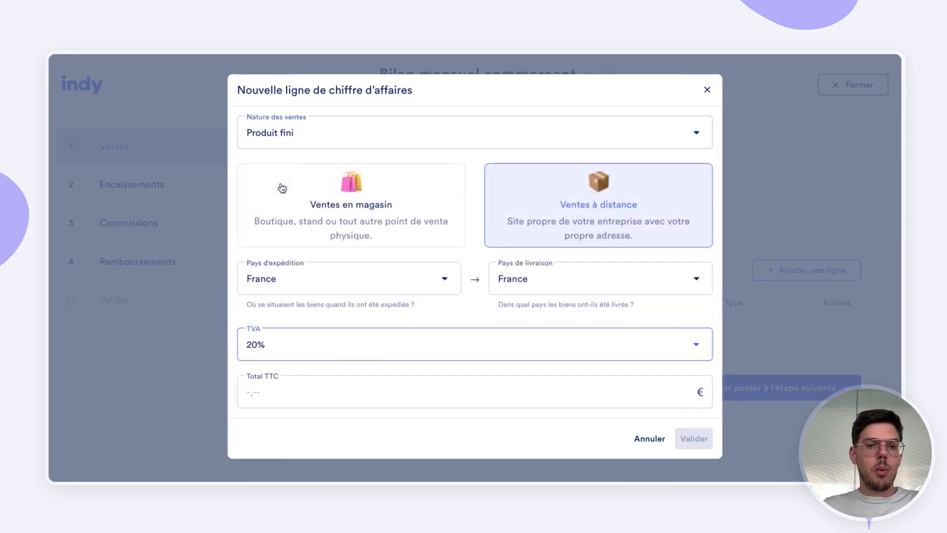
left_click(285, 399)
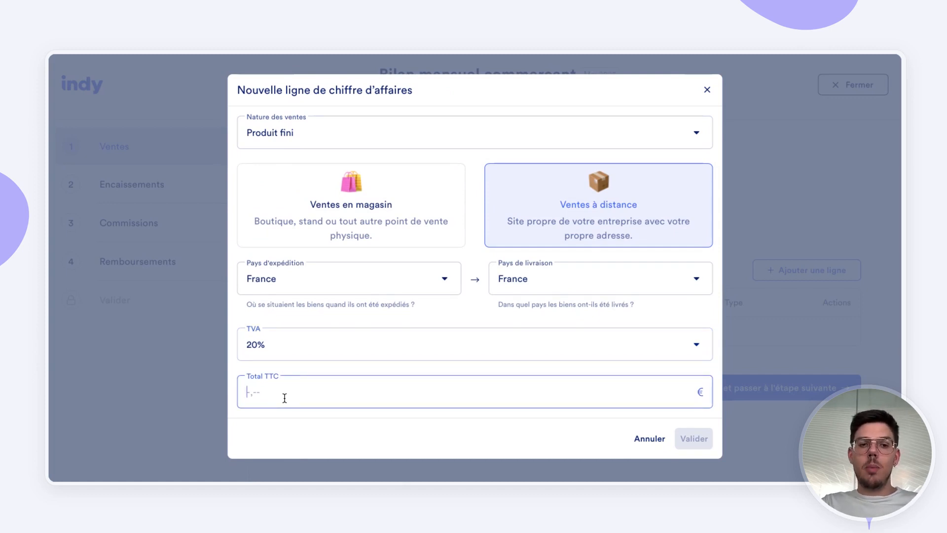
type("3600")
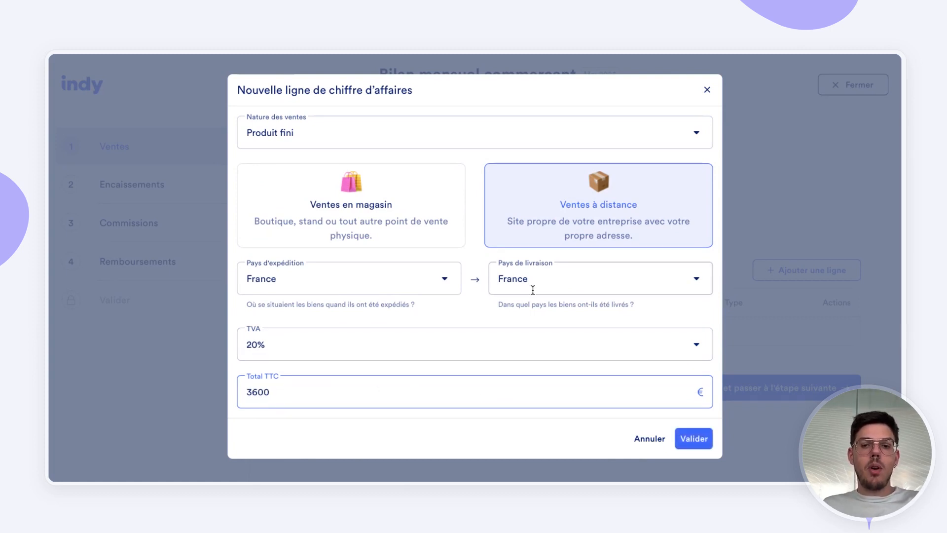
left_click(697, 452)
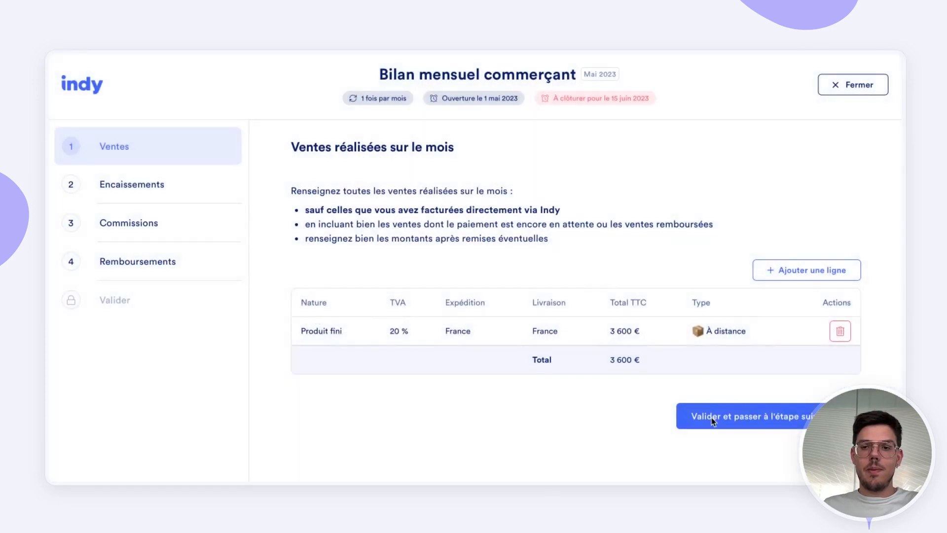
Begin a second revenue line for Produit fini sold remotely, with Espagne as the delivery country.
left_click(814, 270)
left_click(653, 211)
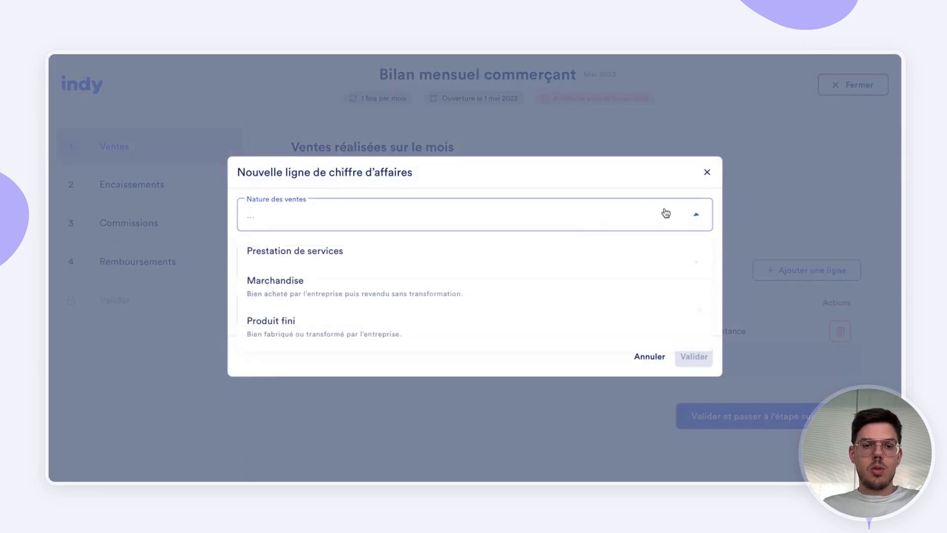
left_click(333, 318)
left_click(584, 271)
left_click(698, 281)
type("ewp")
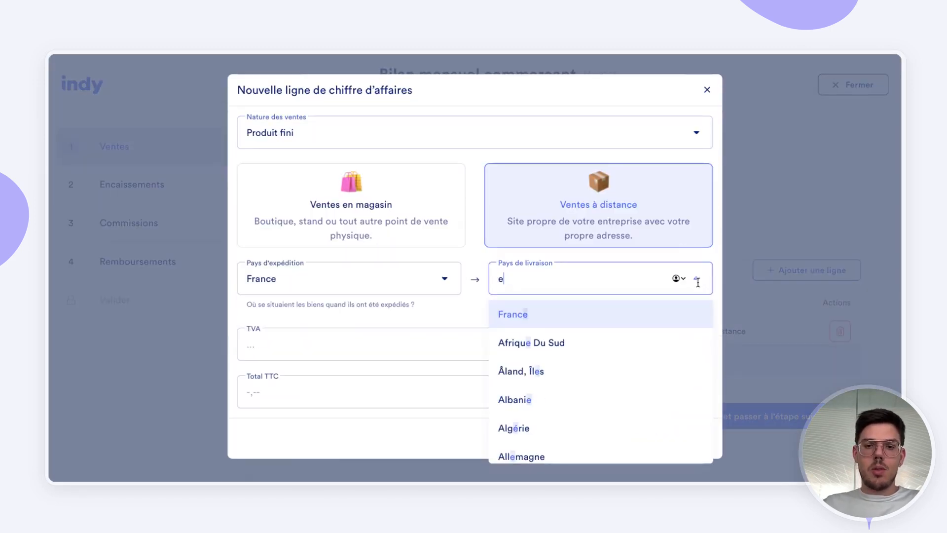
key("BackSpace")
key("BackSpace")
type("sp")
left_click(622, 312)
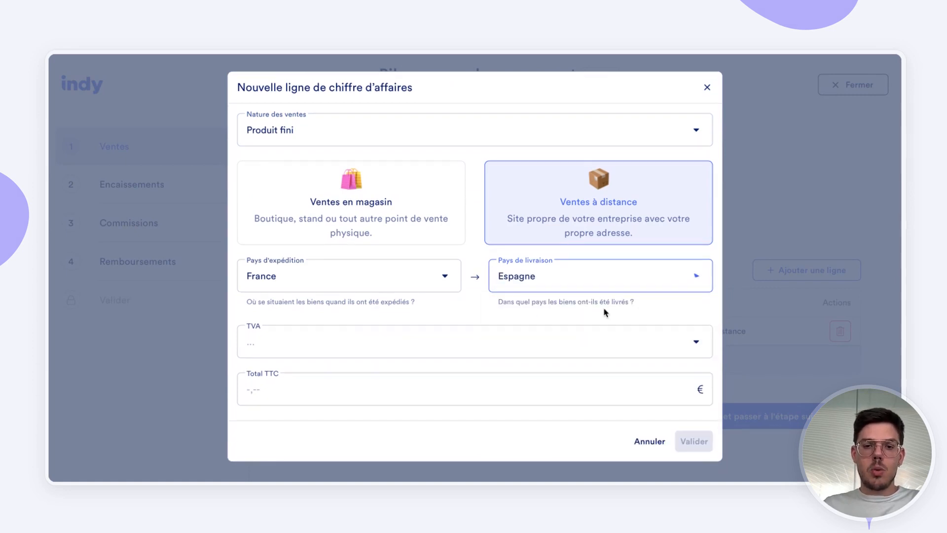
Give the Espagne sales line 20% TVA and a Total TTC of 120 €, and validate it.
left_click(326, 332)
left_click(292, 175)
left_click(268, 395)
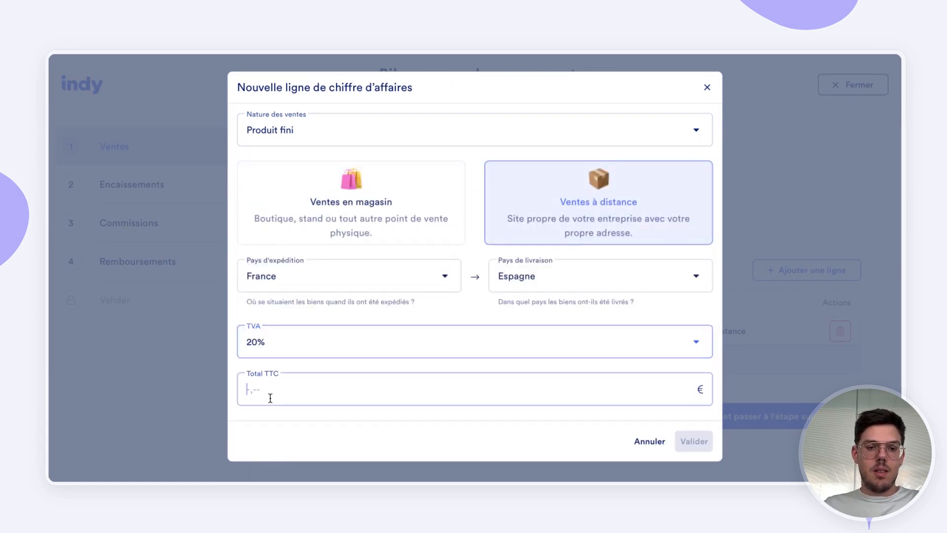
type("120")
left_click(701, 444)
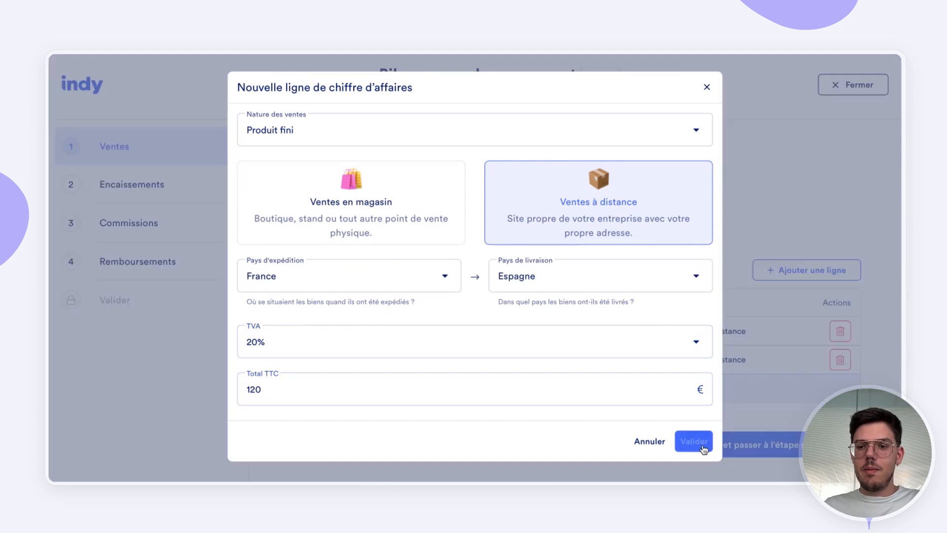
Begin a third revenue line for Produit fini sold remotely, with Italie as the delivery country.
left_click(789, 271)
left_click(575, 222)
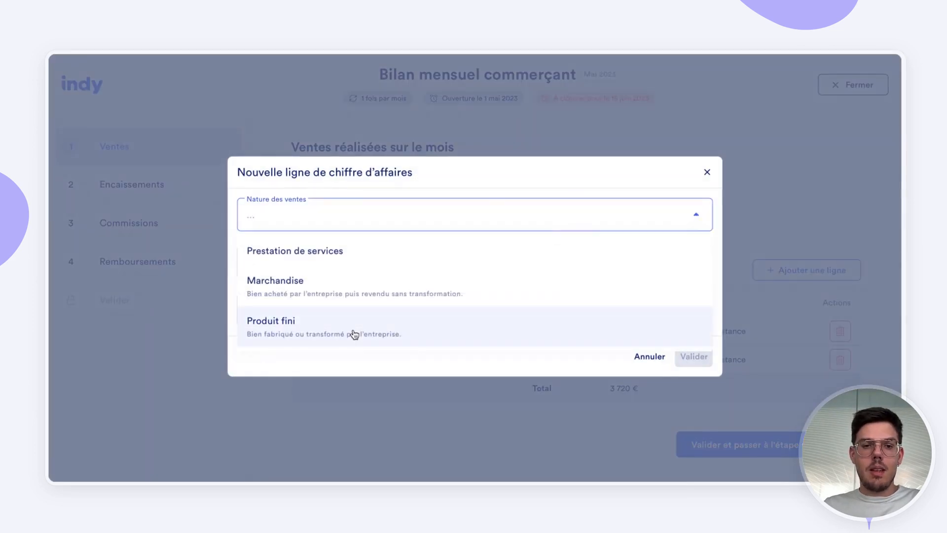
left_click(354, 333)
left_click(674, 232)
left_click(693, 279)
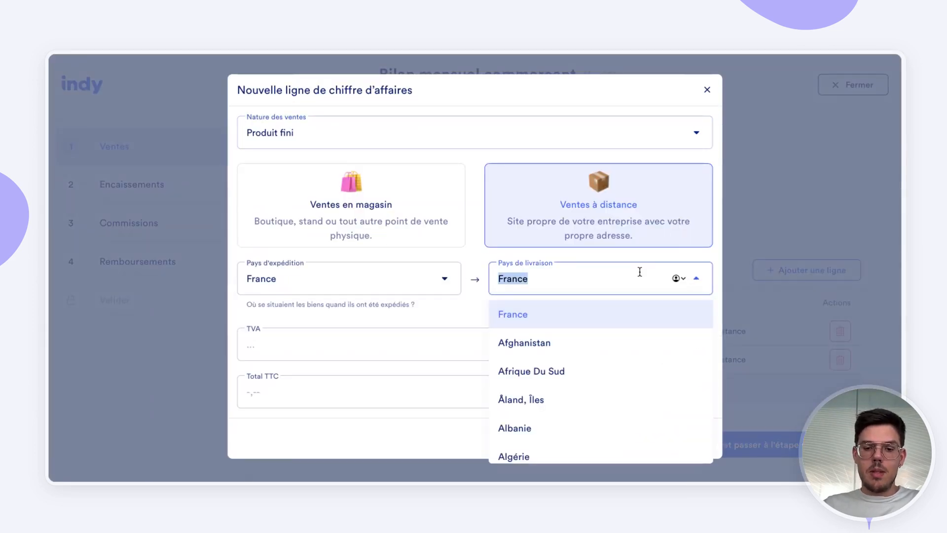
type("Itali")
left_click(563, 310)
Give the Italie sales line 20% TVA and a Total TTC of 120 €, and validate it.
left_click(640, 344)
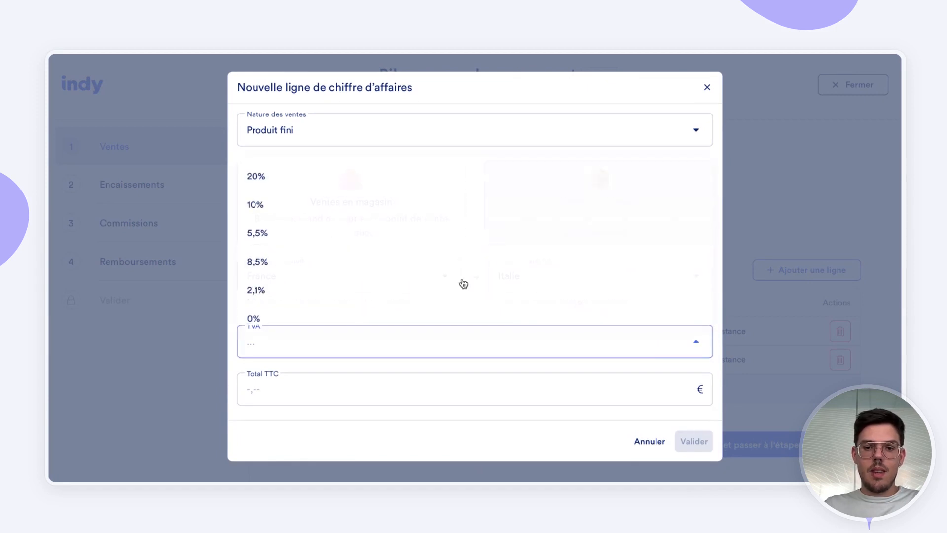
left_click(275, 176)
left_click(294, 393)
type("120")
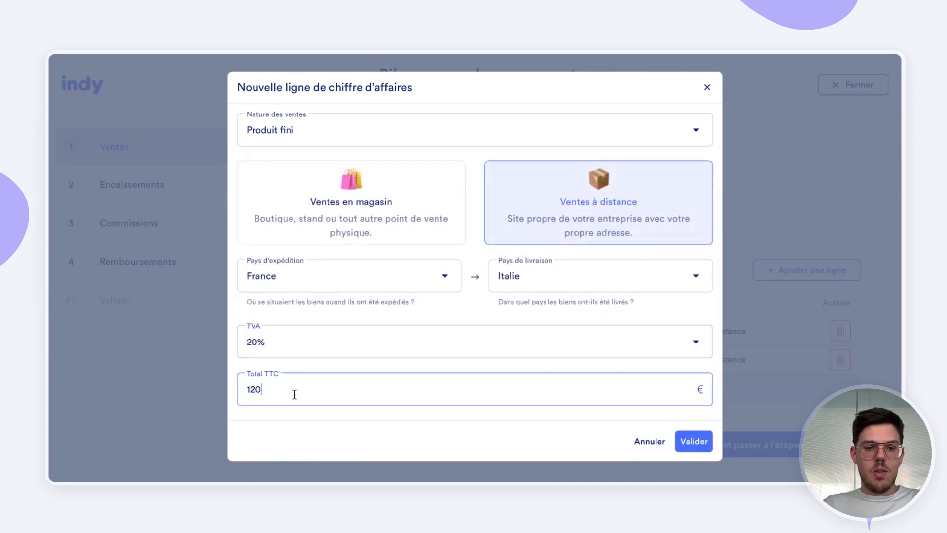
left_click(703, 442)
Validate the month's sales, move on to the Encaissements stage and check the amount to distribute.
scroll(666, 442, "down", 1)
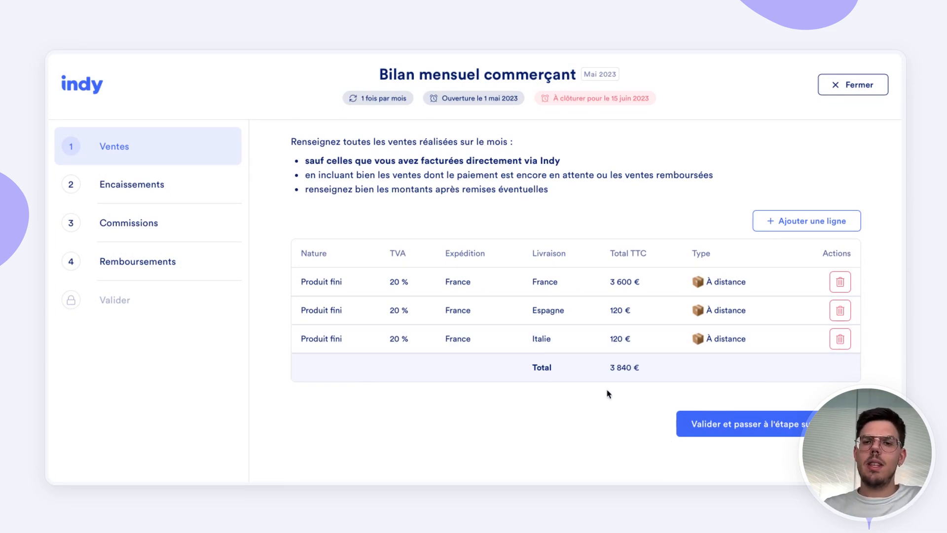
left_click(728, 425)
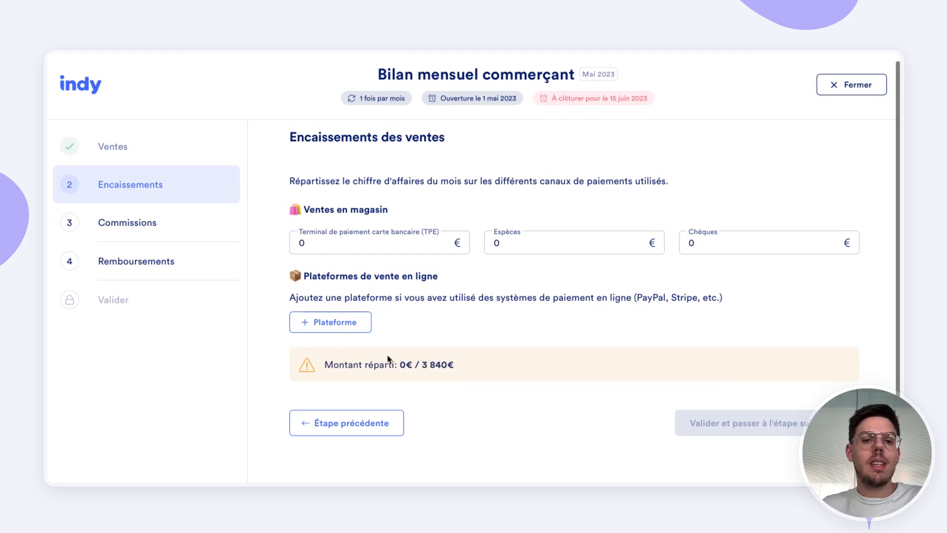
left_click_drag(422, 363, 448, 363)
left_click(419, 292)
Add Stripe as the first online sales platform with an associated amount of 1000 €.
left_click(351, 321)
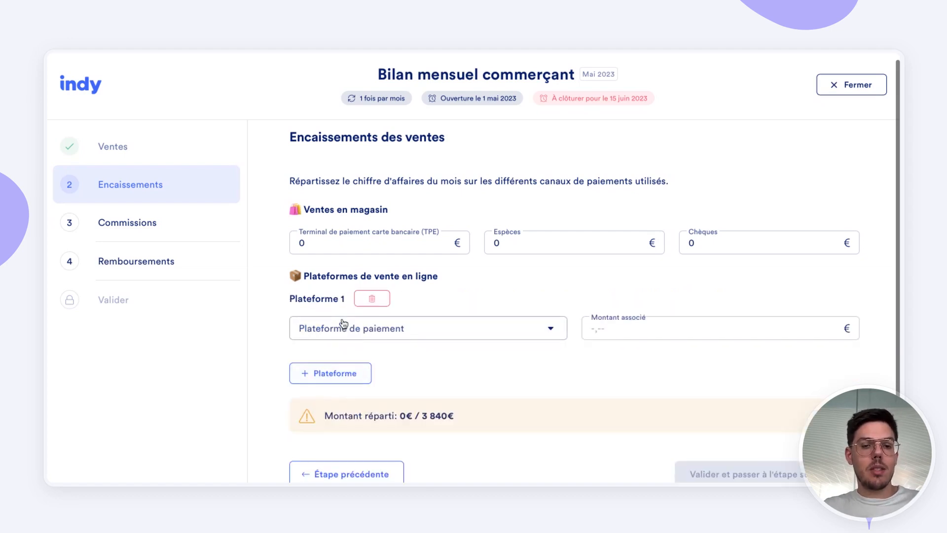
scroll(345, 321, "down", 1)
left_click(550, 286)
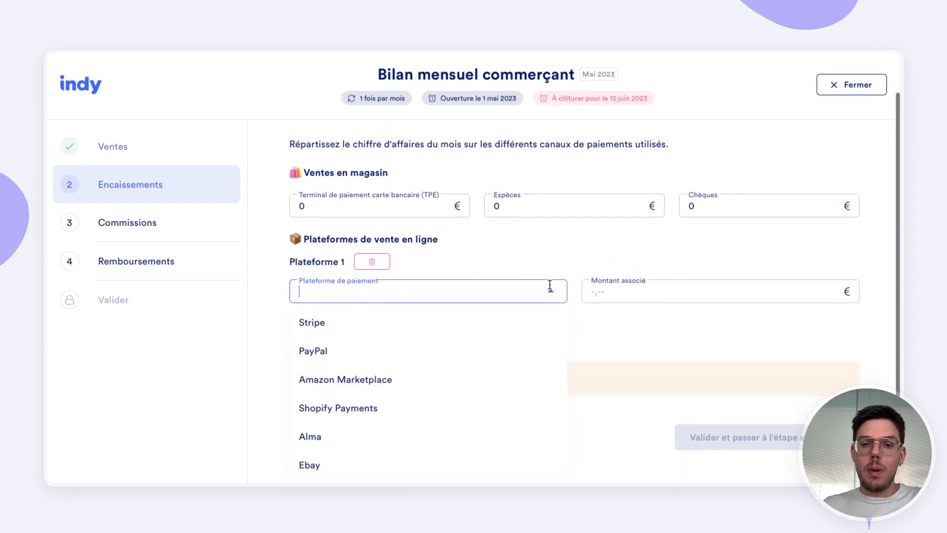
left_click(357, 327)
left_click(647, 293)
type("1000")
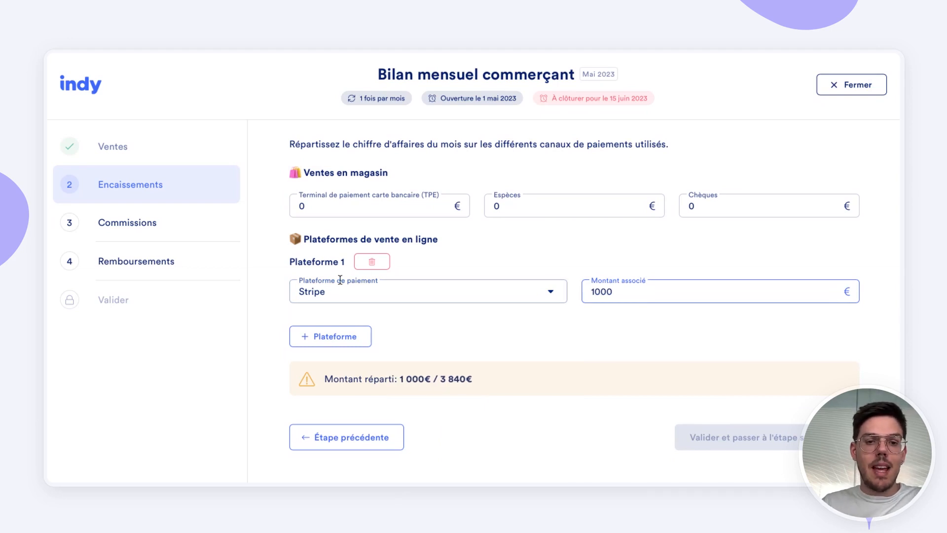
Add PayPal as the second online sales platform with an associated amount of 320 €.
left_click(330, 337)
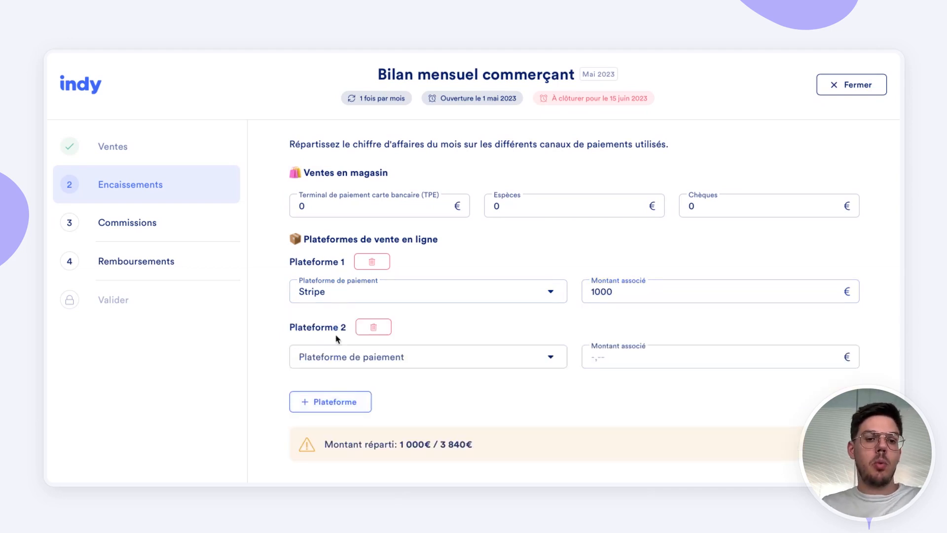
left_click(551, 356)
type("paypal")
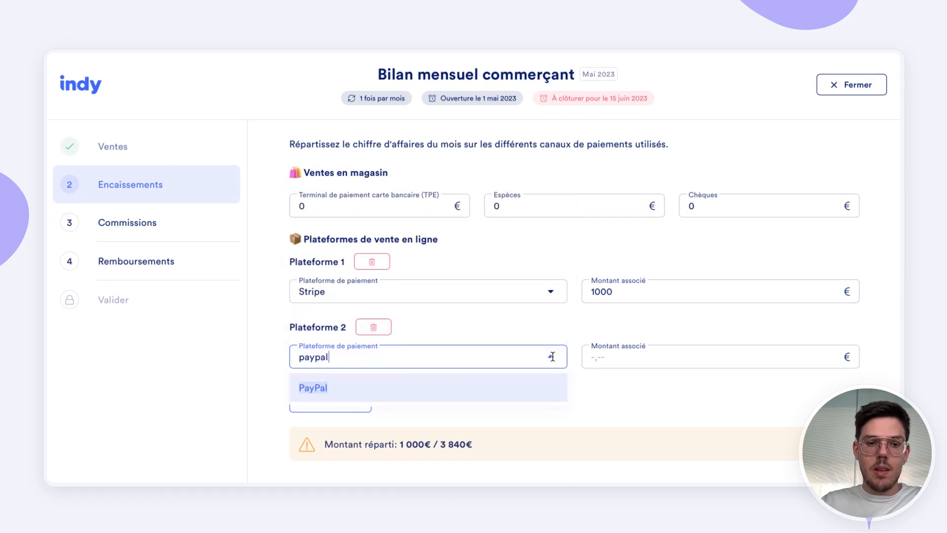
left_click(328, 393)
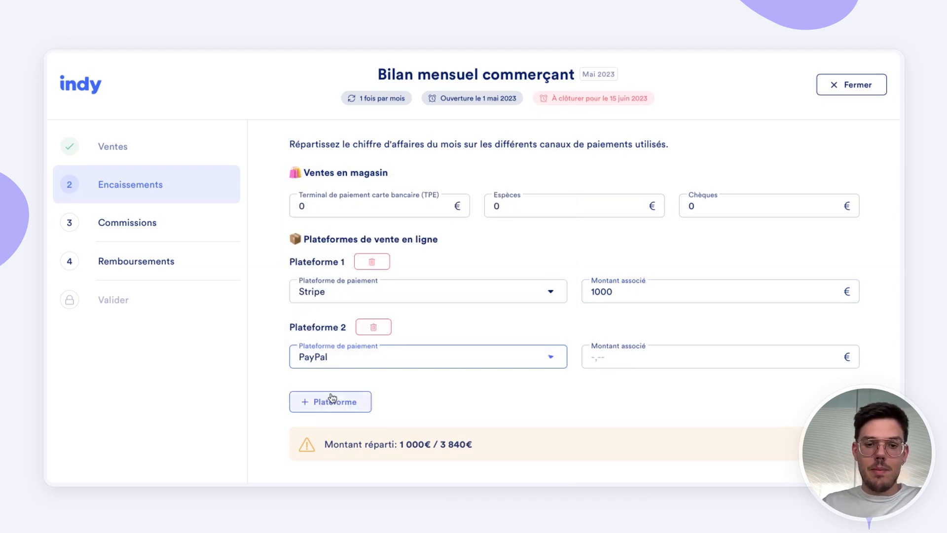
left_click(647, 351)
type("320")
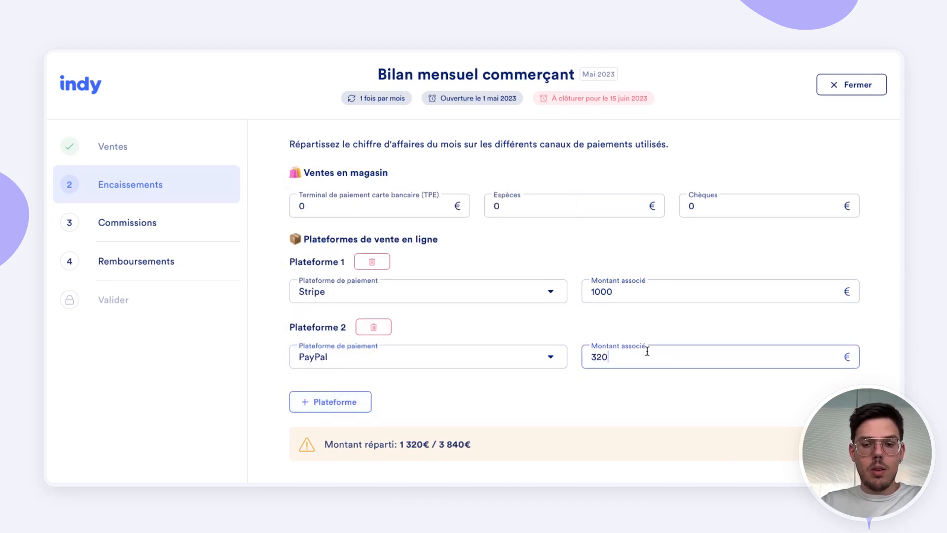
Add Amazon Marketplace as the third online sales platform with an associated amount of 2520 €.
scroll(433, 401, "down", 2)
left_click(356, 369)
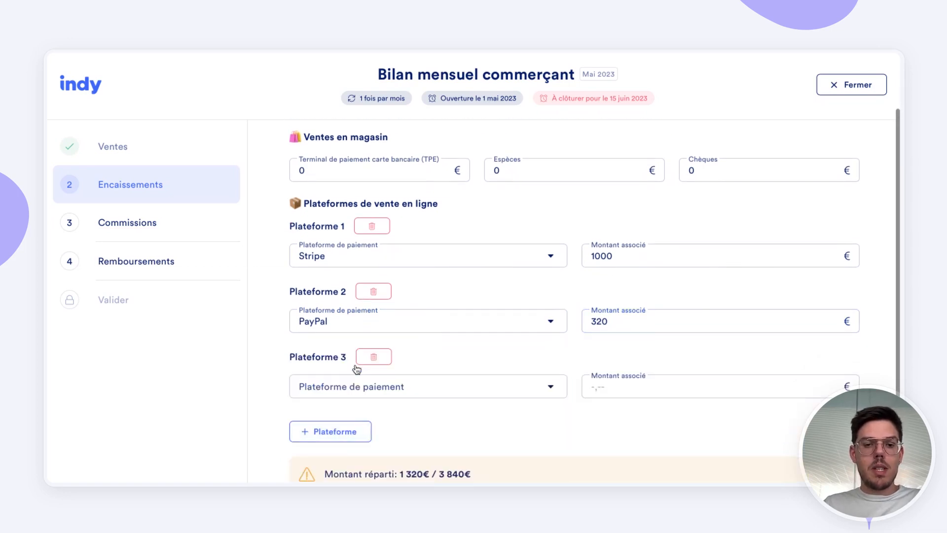
left_click(561, 387)
type("amazon")
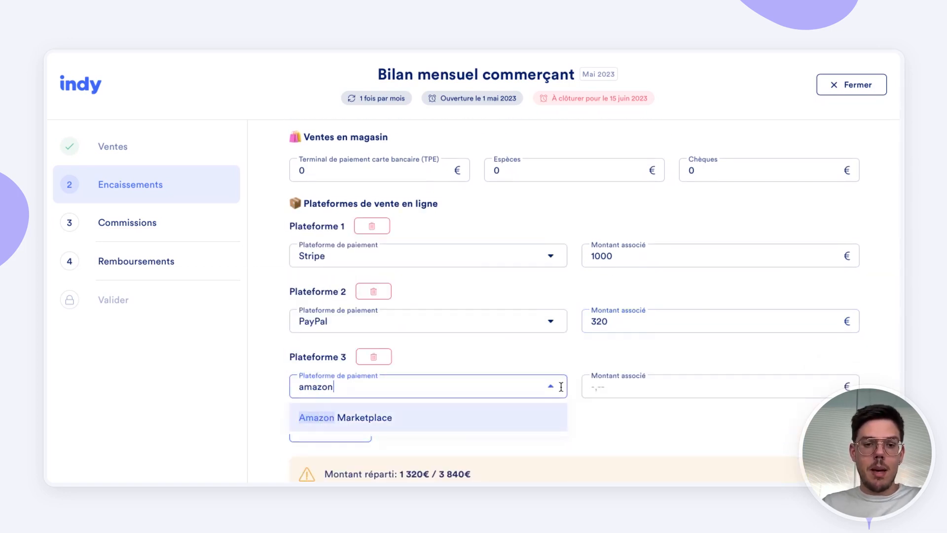
left_click(366, 423)
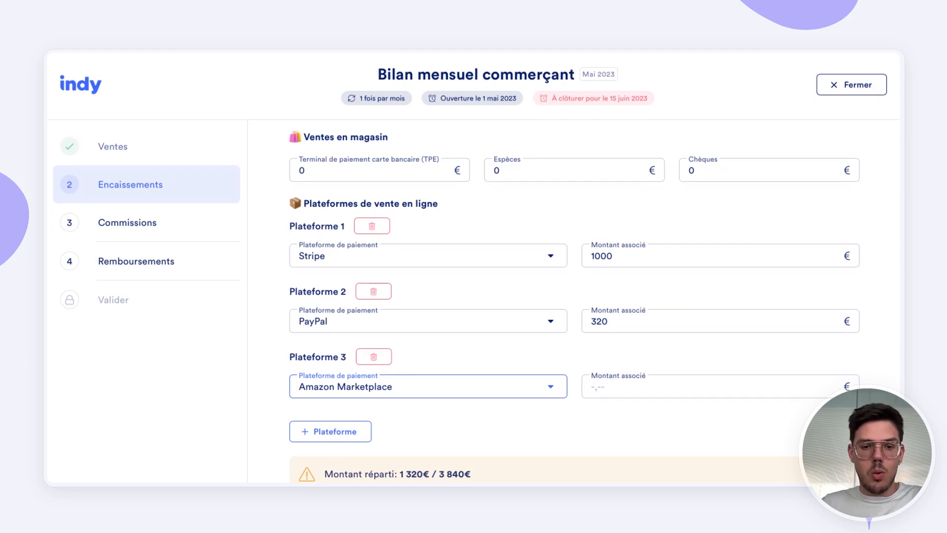
left_click(616, 394)
type("2")
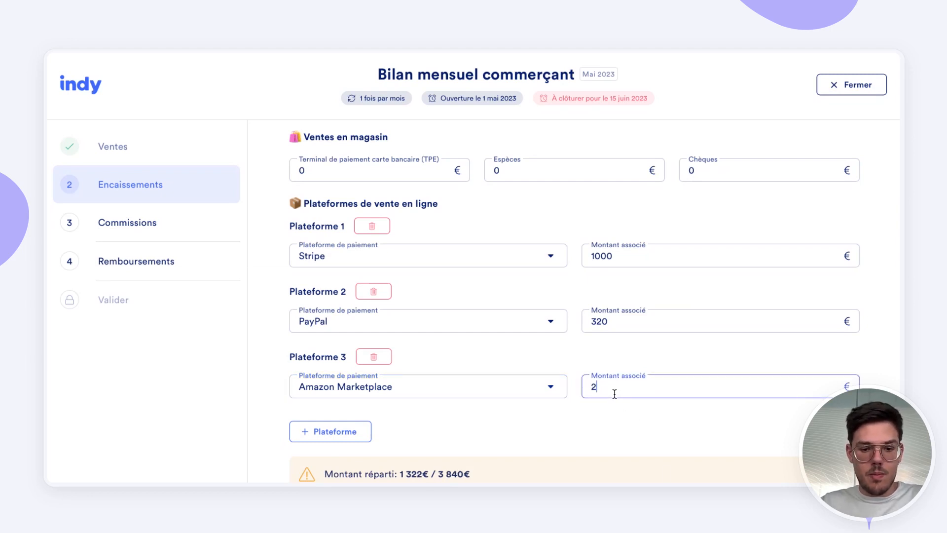
type("520")
Check the distributed amount, validate the Encaissements stage and move on to Commissions.
scroll(376, 408, "down", 3)
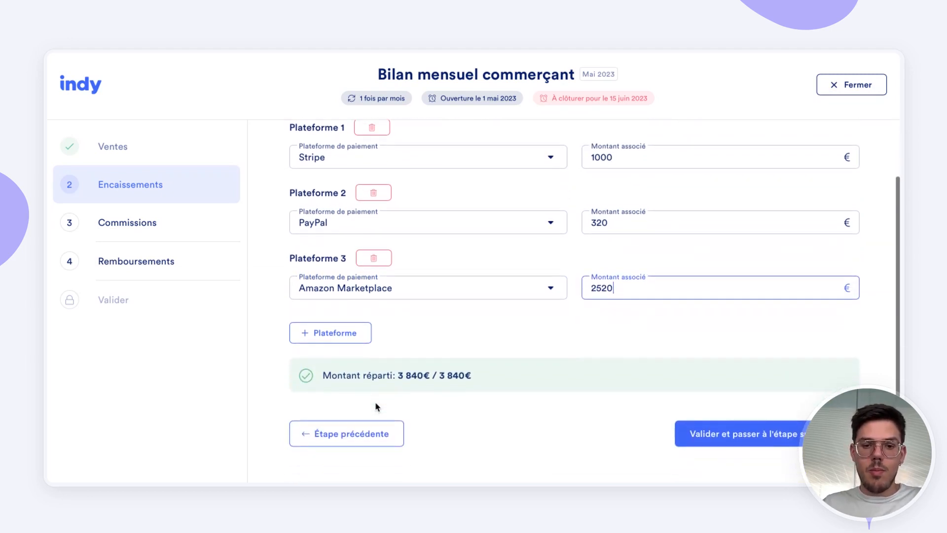
scroll(499, 381, "down", 1)
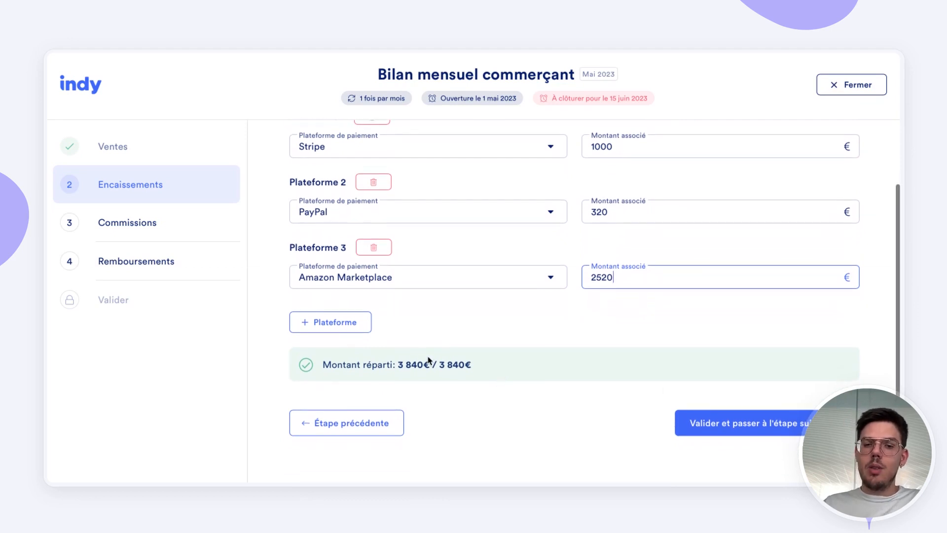
left_click(756, 417)
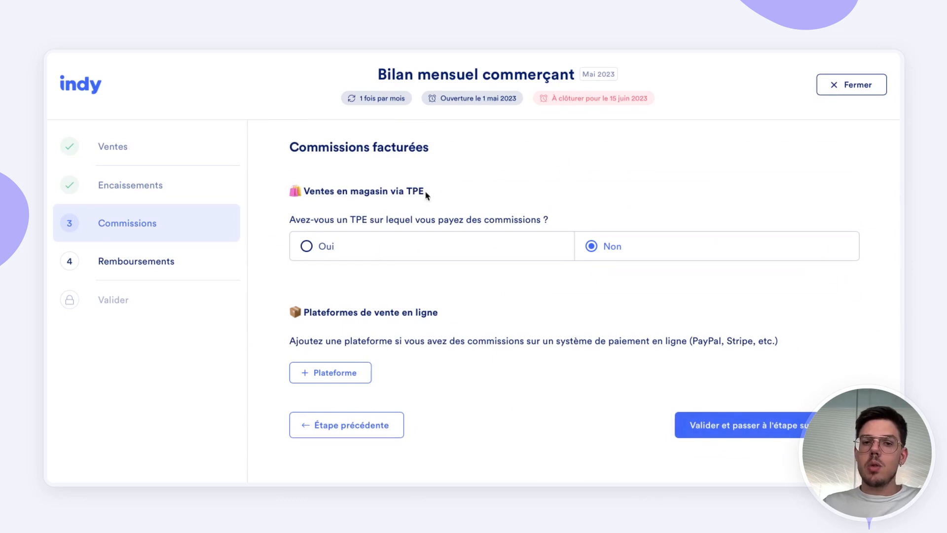
Add Stripe as the first online platform for invoiced commissions, with an amount of 15 € and 20% TVA.
scroll(510, 184, "down", 1)
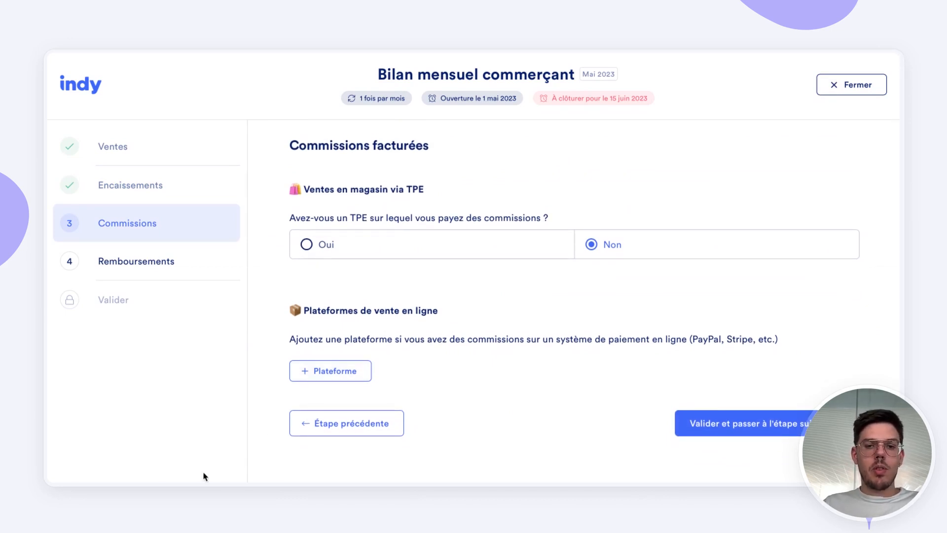
left_click(321, 370)
left_click(453, 373)
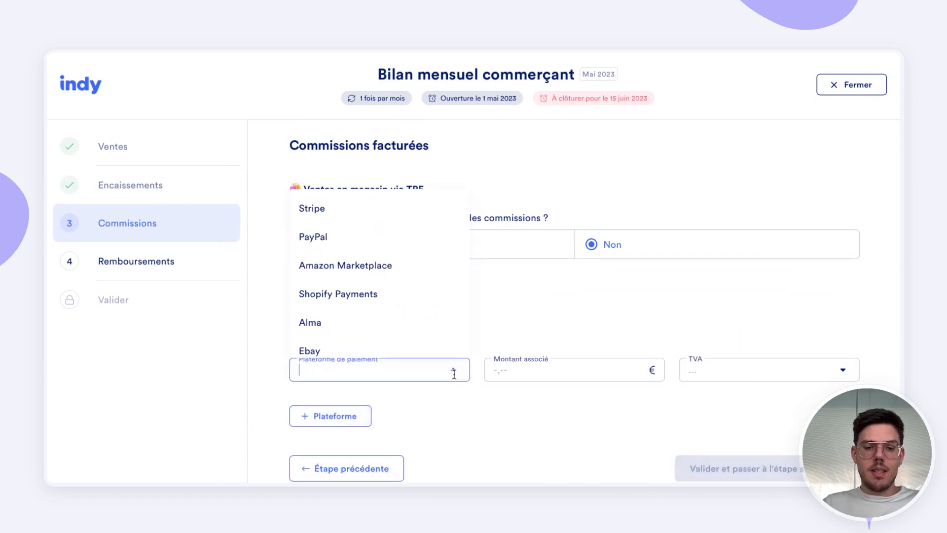
left_click(298, 210)
left_click(534, 367)
type("15")
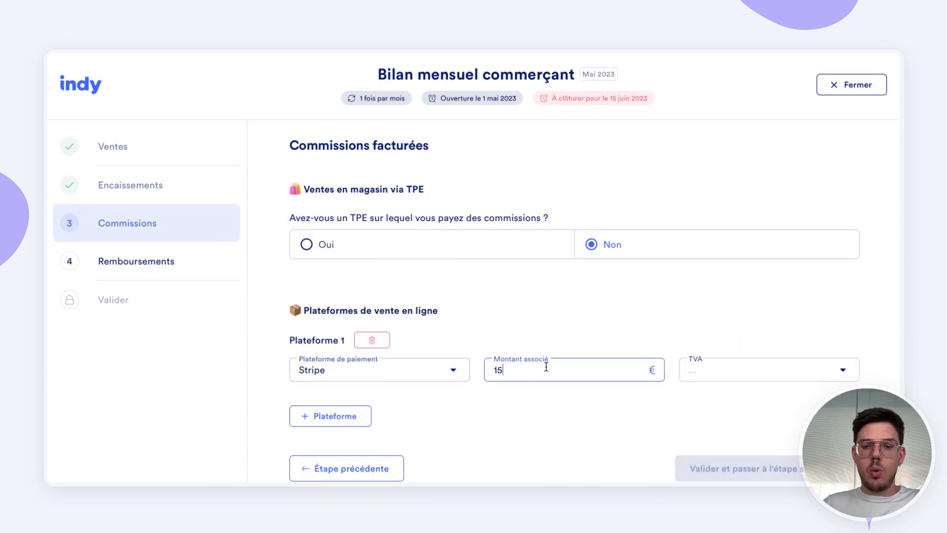
left_click(774, 380)
left_click(689, 210)
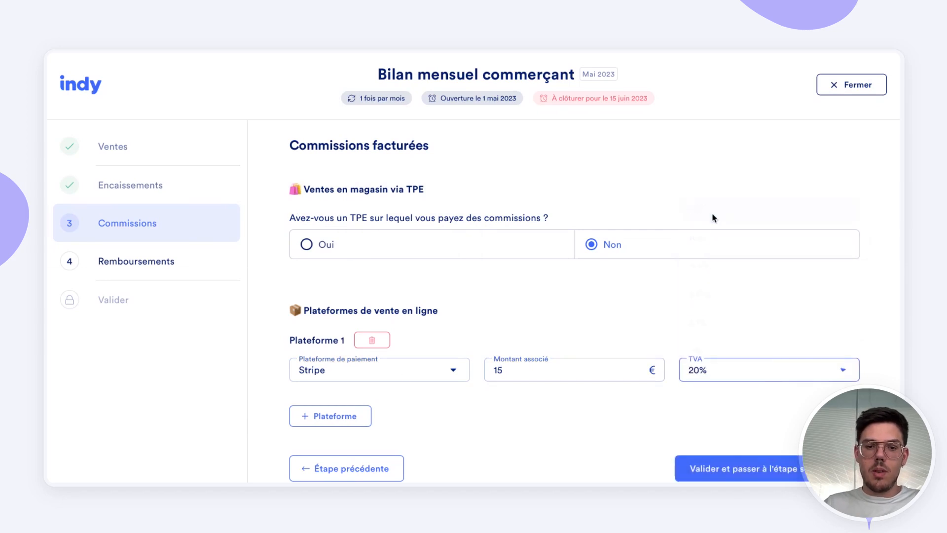
Add PayPal as the second commission platform, with an amount of 10 € and 20% TVA.
left_click(318, 416)
left_click(449, 427)
left_click(321, 299)
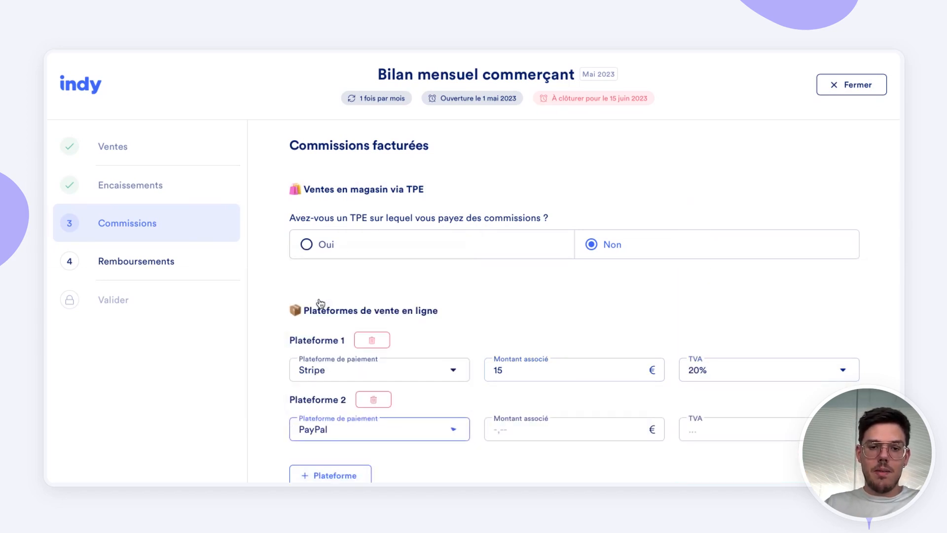
scroll(533, 360, "down", 2)
left_click(525, 320)
type("10")
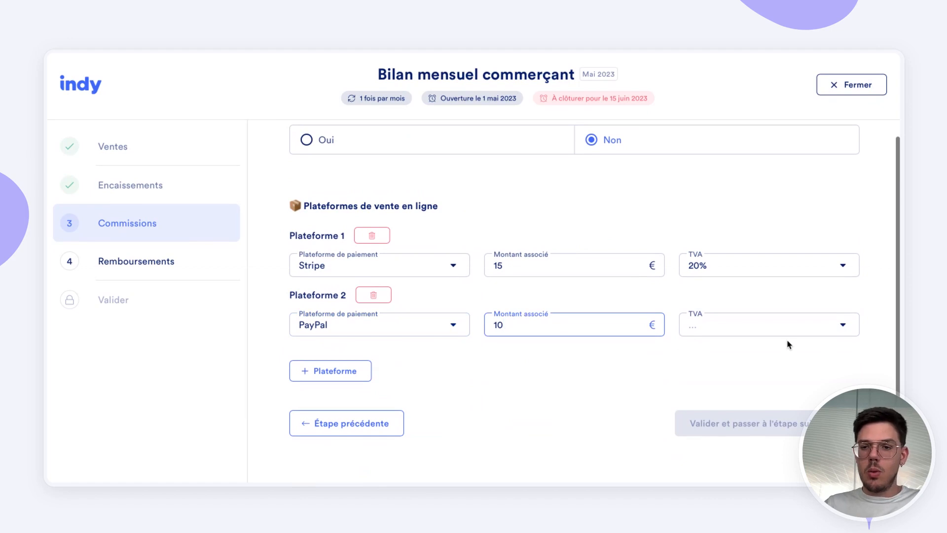
left_click(762, 321)
left_click(702, 167)
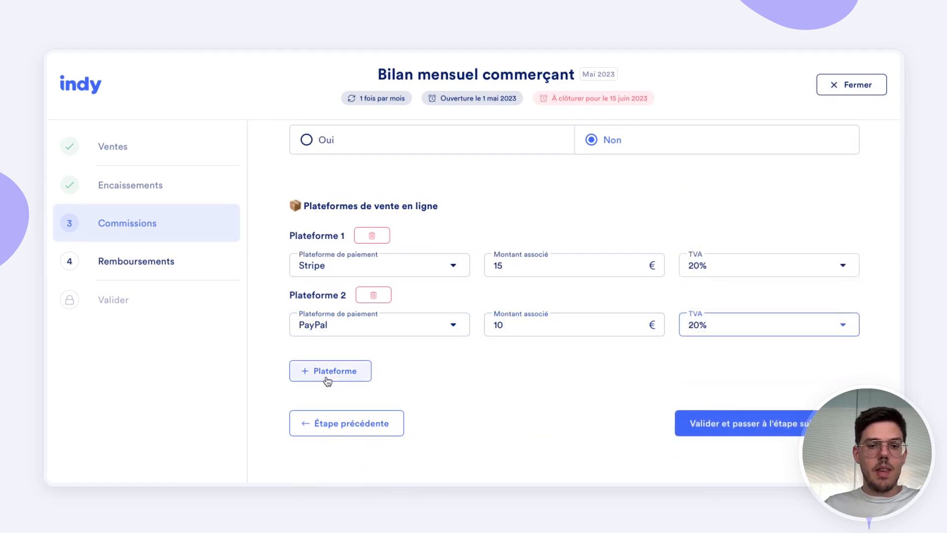
Add Amazon Marketplace as the third commission platform with 38 € and 20% TVA, and validate the Commissions stage.
left_click(327, 380)
left_click(453, 384)
type("amaz")
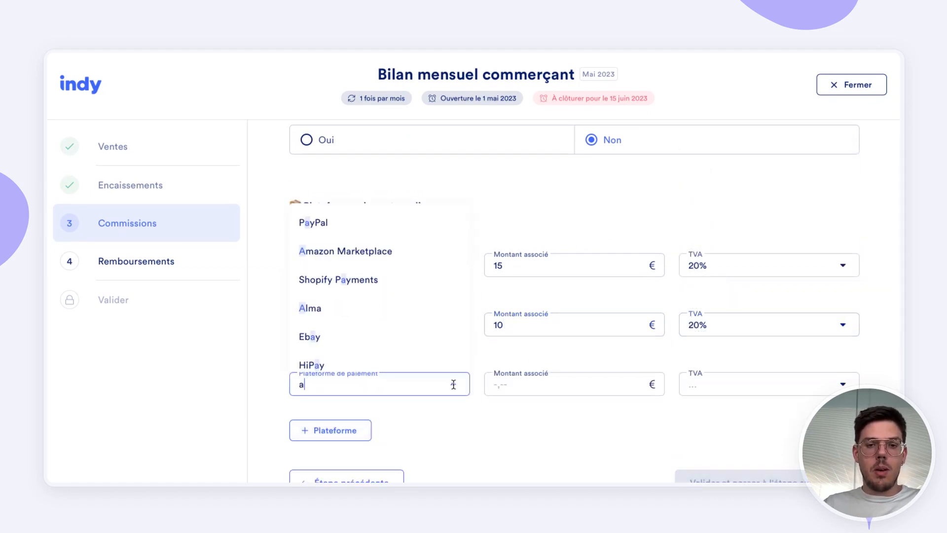
left_click(374, 415)
left_click(534, 389)
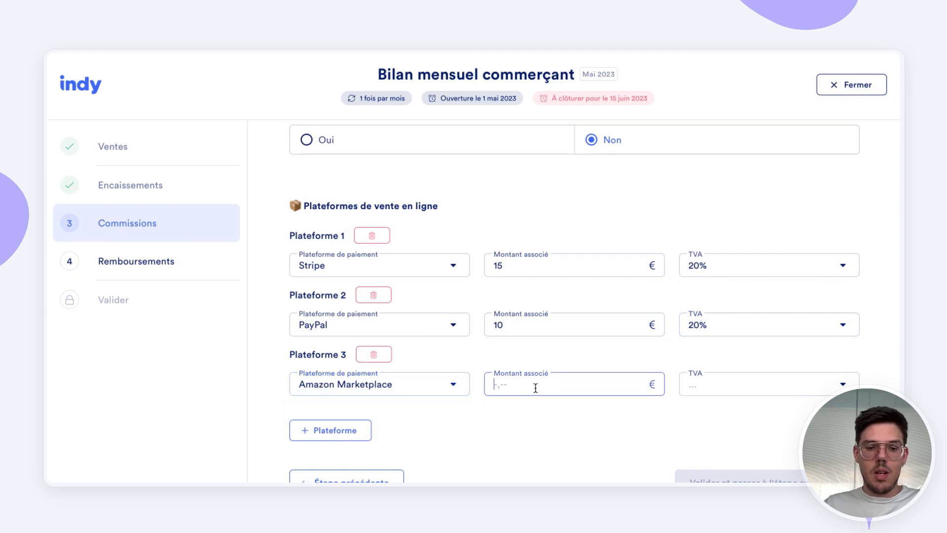
type("38")
left_click(732, 385)
left_click(708, 224)
scroll(564, 211, "down", 2)
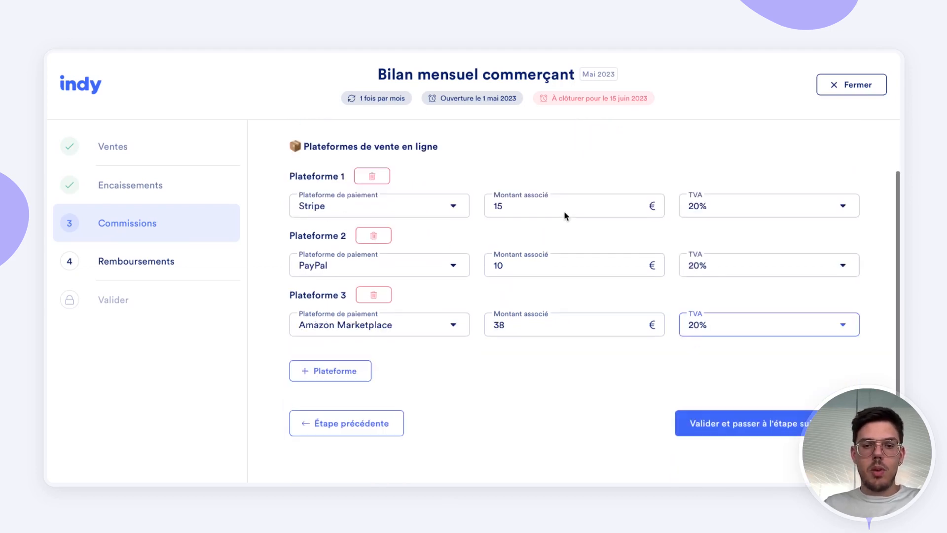
left_click(735, 430)
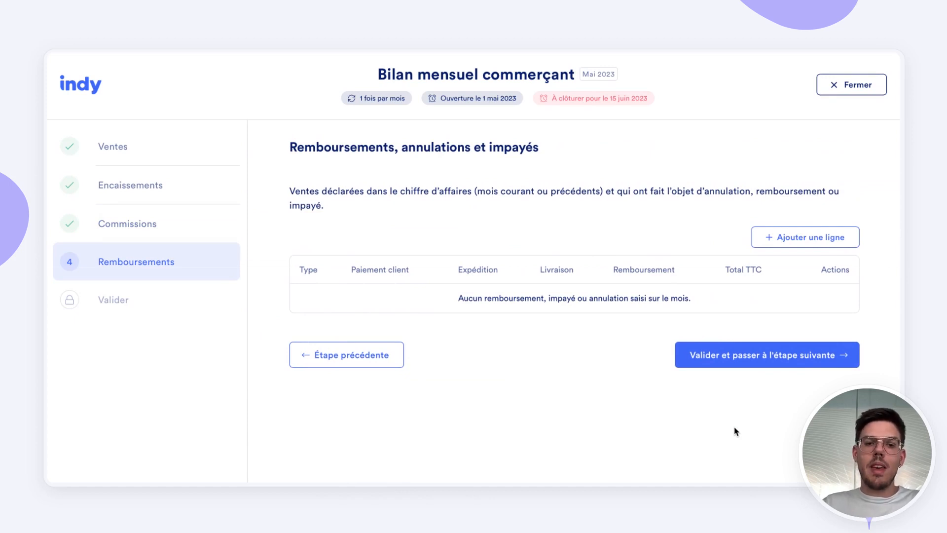
Start a sales correction line for a sale counted in previous months whose payment did not fail, and continue to its configuration.
left_click(821, 239)
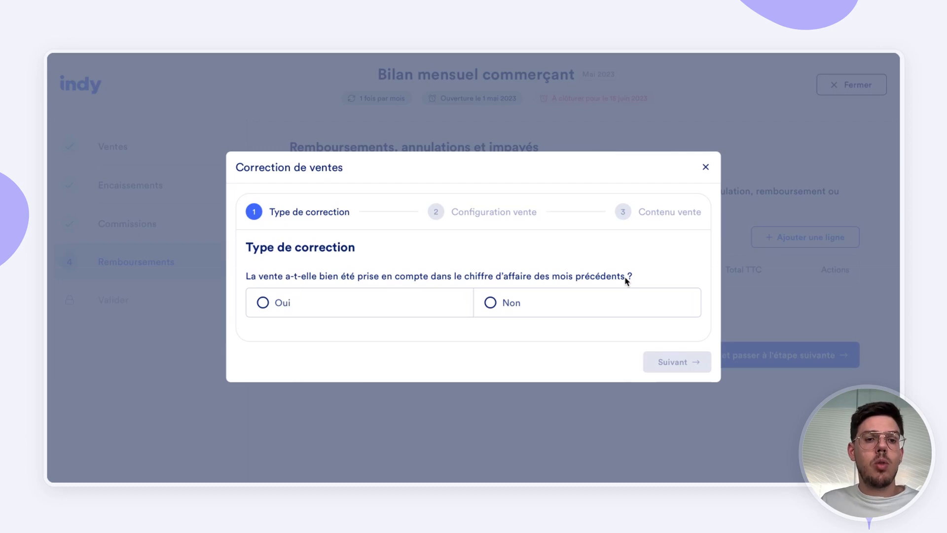
left_click(274, 296)
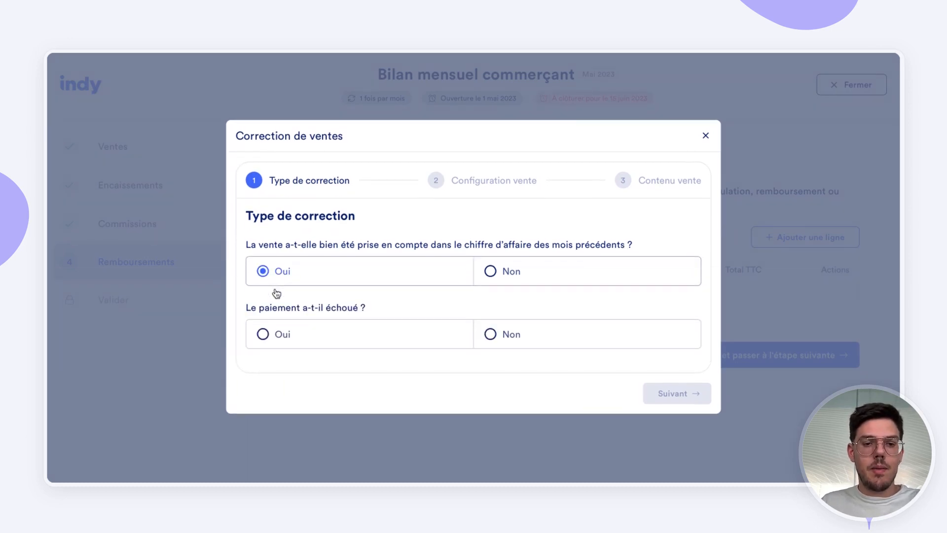
left_click(511, 338)
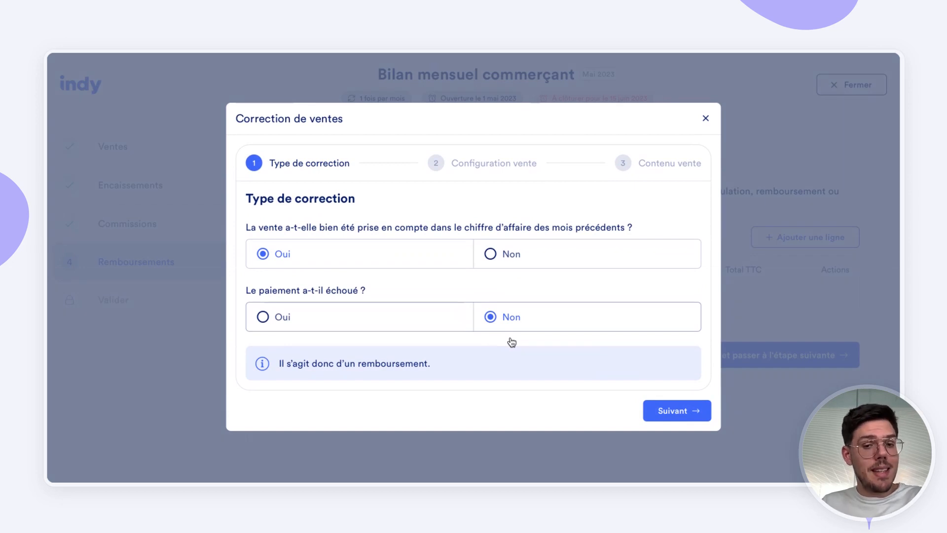
left_click(690, 414)
Configure the corrected sale as Ventes à distance, with the customer refunded through Stripe.
left_click(612, 253)
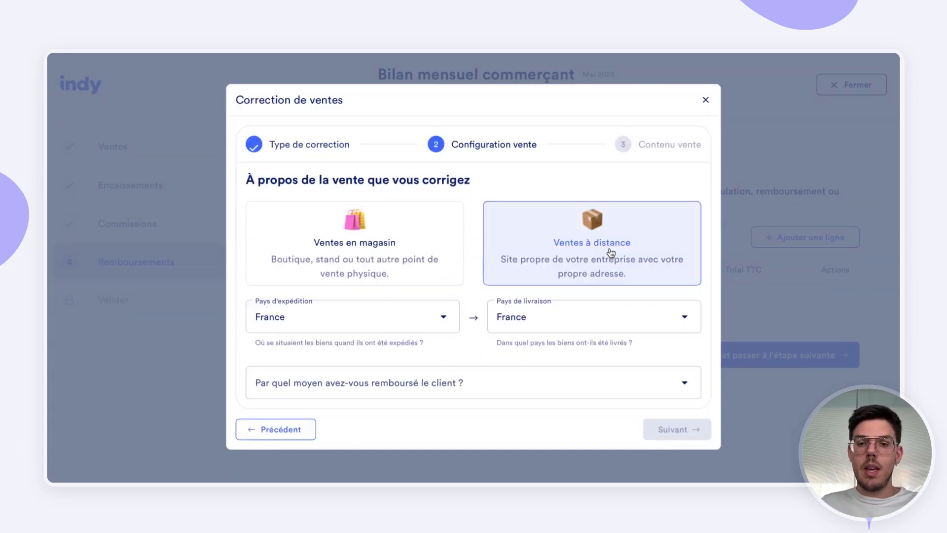
left_click(683, 383)
left_click(302, 300)
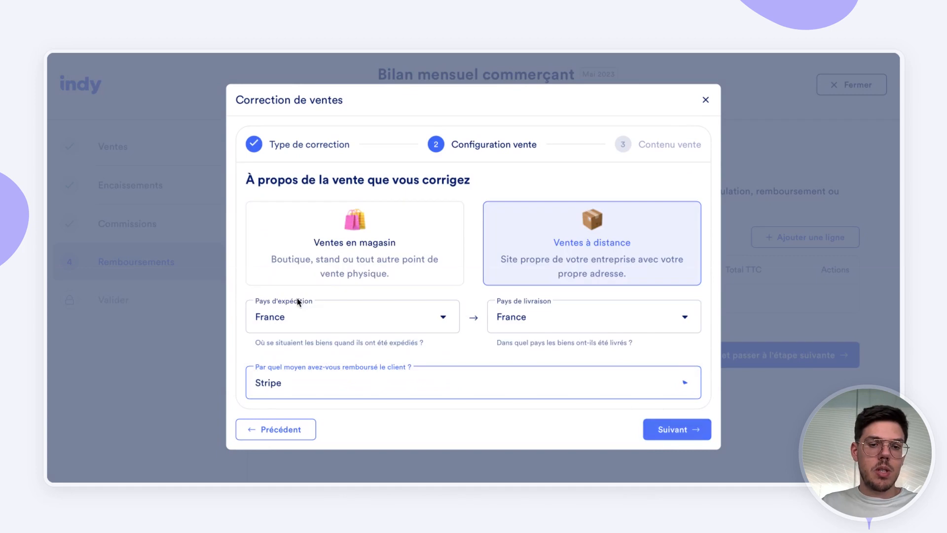
Set the Stripe refund's content to Produit fini, 20% TVA and a Montant TTC of 100 €, and validate it.
left_click(326, 308)
left_click(291, 419)
left_click(496, 302)
left_click(478, 132)
left_click(624, 315)
type("100")
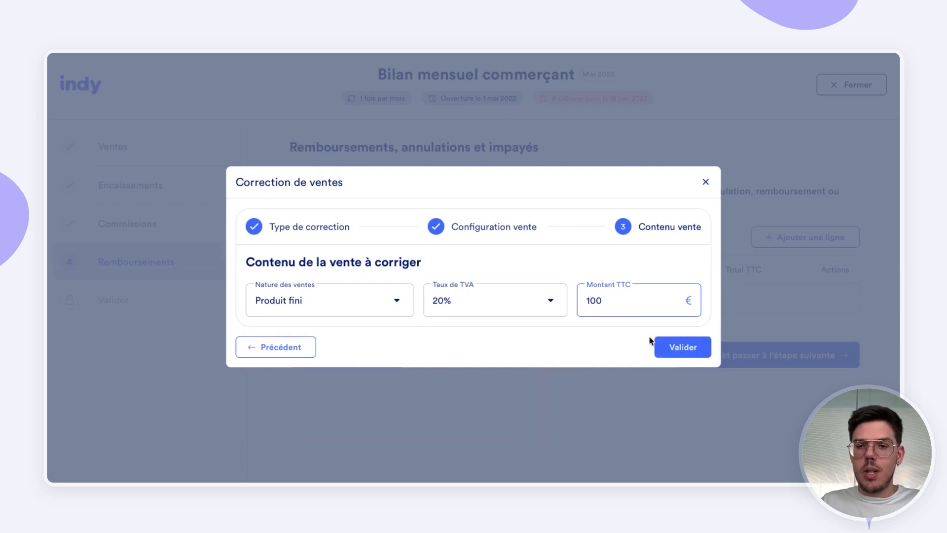
left_click(674, 346)
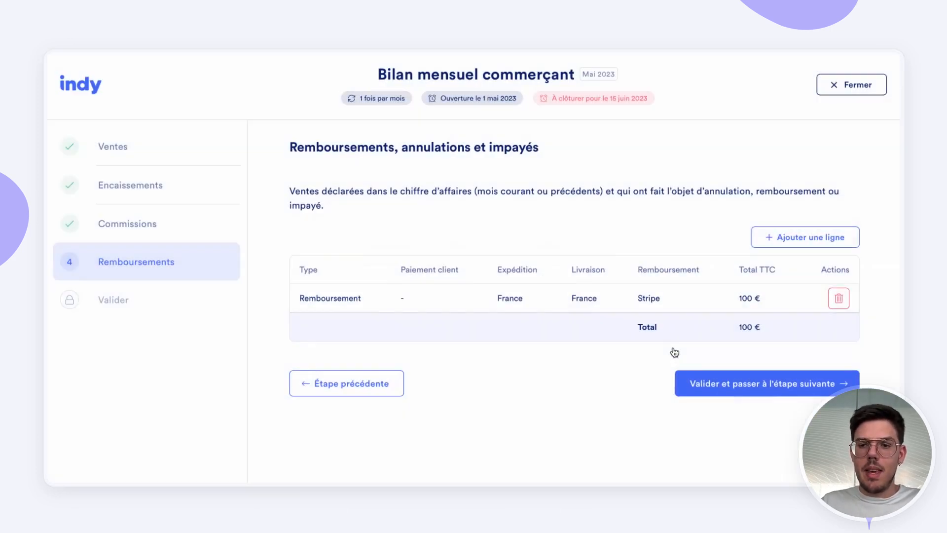
Start a second sales correction, answering Oui to counted in previous months and Non to failed payment, and continue to its configuration.
left_click(789, 245)
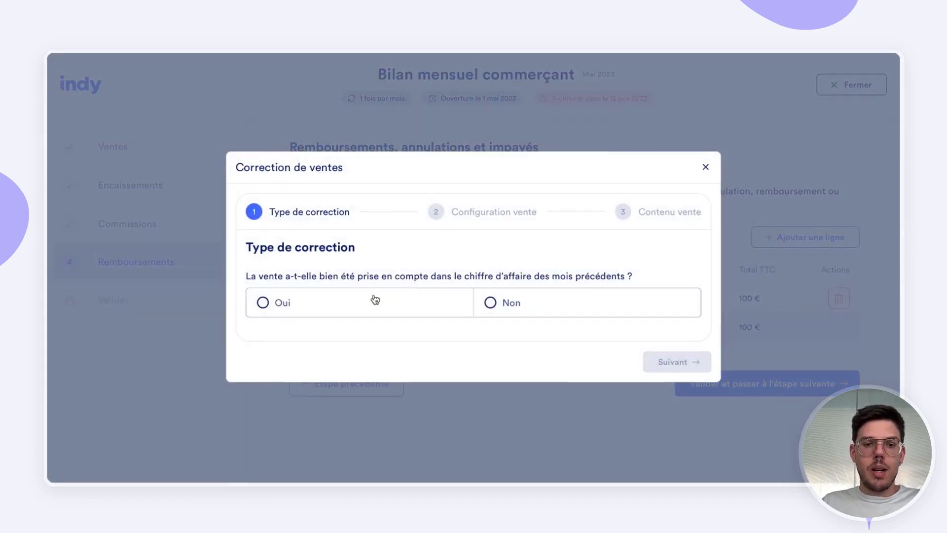
left_click(374, 300)
left_click(572, 333)
left_click(660, 408)
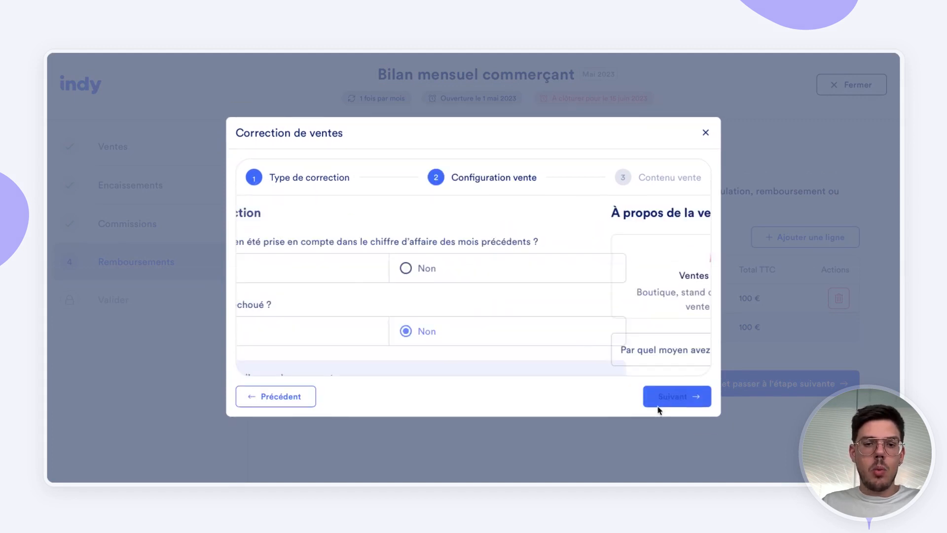
Configure the second corrected sale as Ventes à distance refunded through PayPal, and continue to its content.
left_click(551, 267)
left_click(682, 382)
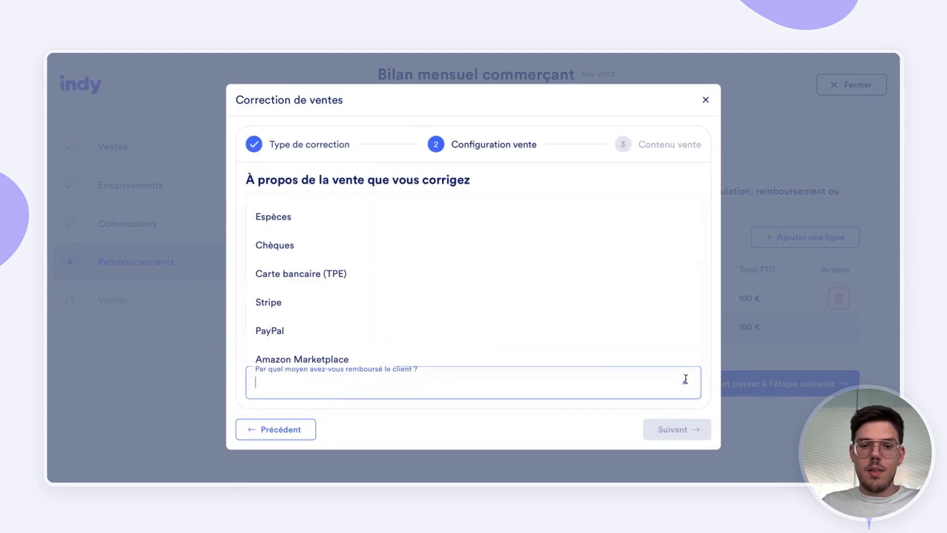
left_click(326, 328)
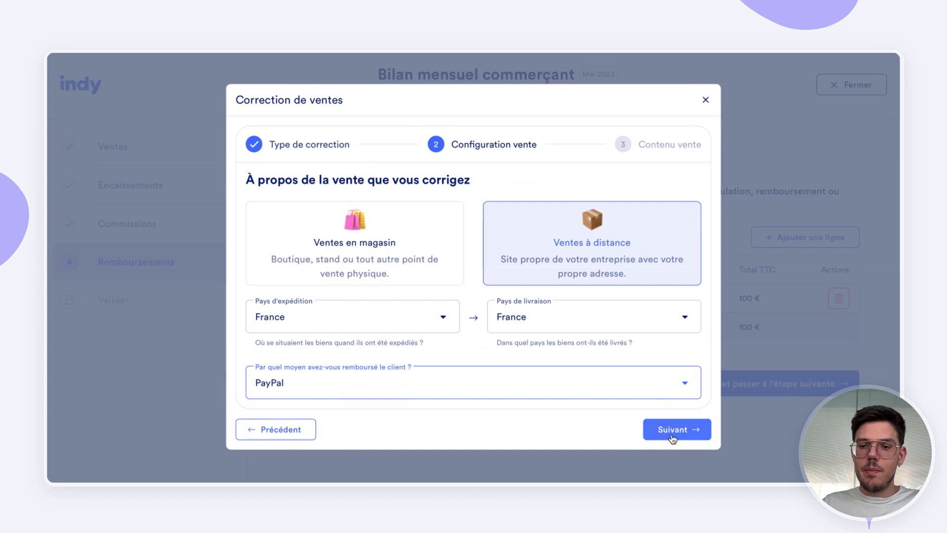
left_click(673, 433)
Set the PayPal refund's content to Produit fini, 20% TVA and a Montant TTC of 20 €, and validate it.
left_click(334, 297)
left_click(271, 417)
left_click(449, 307)
left_click(475, 146)
left_click(623, 296)
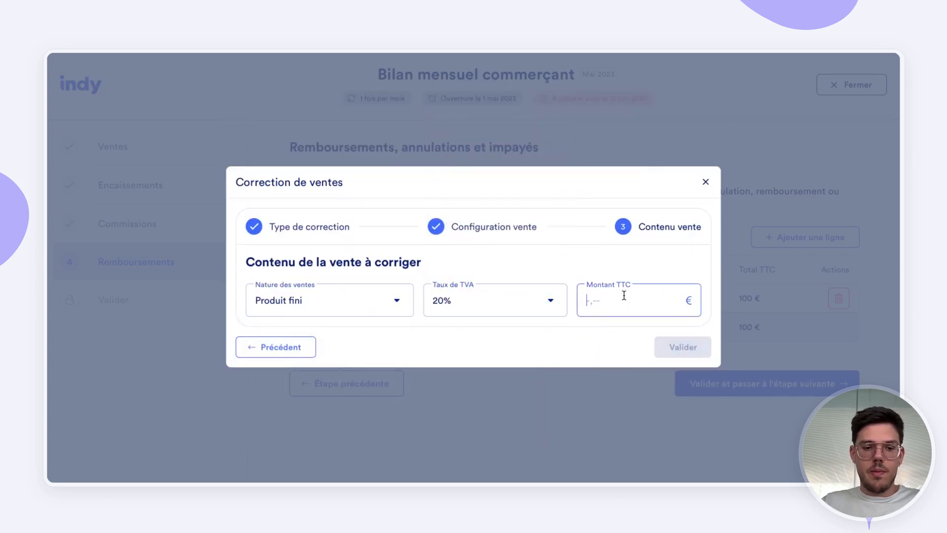
type("20")
left_click(672, 348)
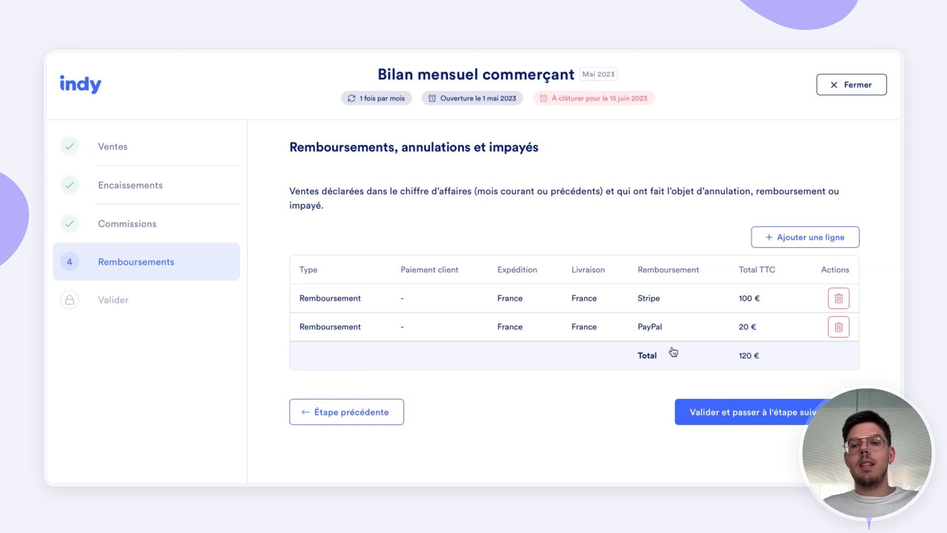
Start a third sales correction, answering Oui to counted in previous months, failed payment and sale honoured, and continue to its configuration.
left_click(787, 241)
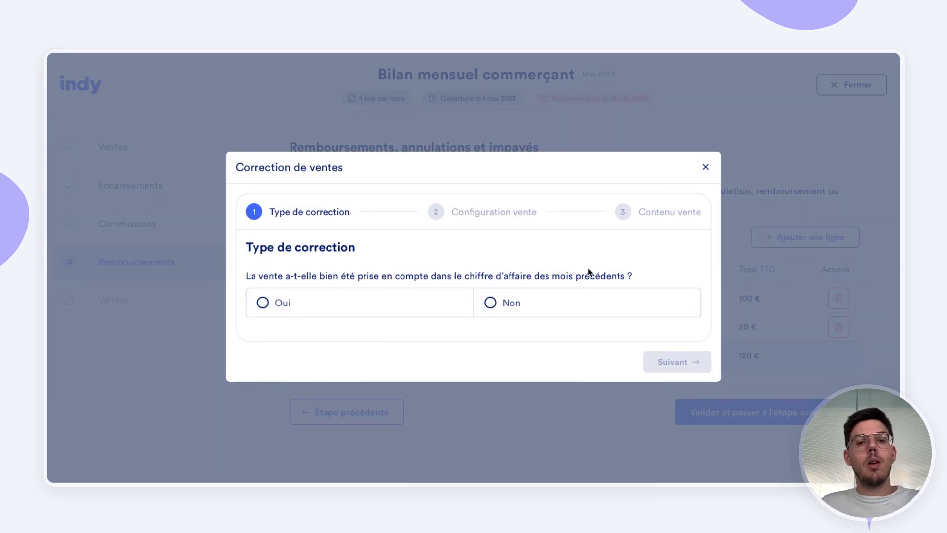
left_click(273, 304)
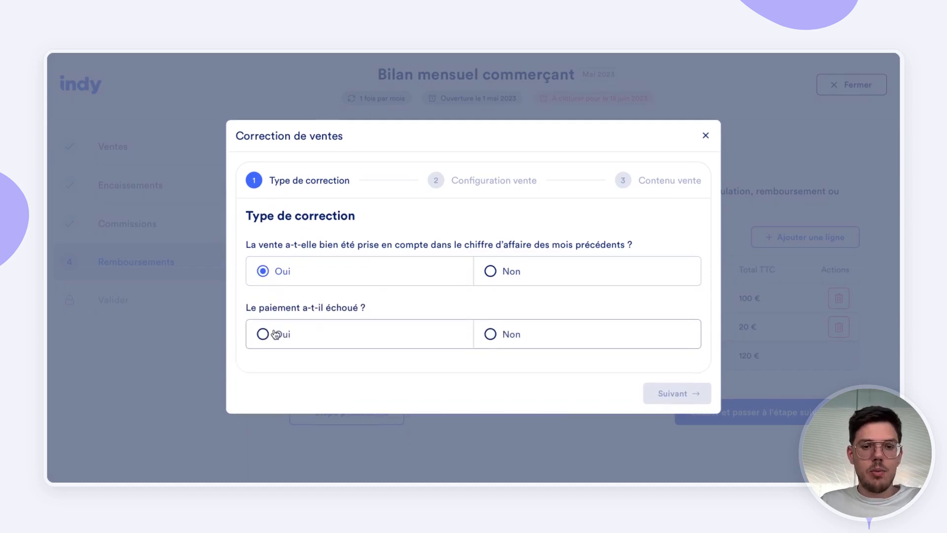
left_click(276, 334)
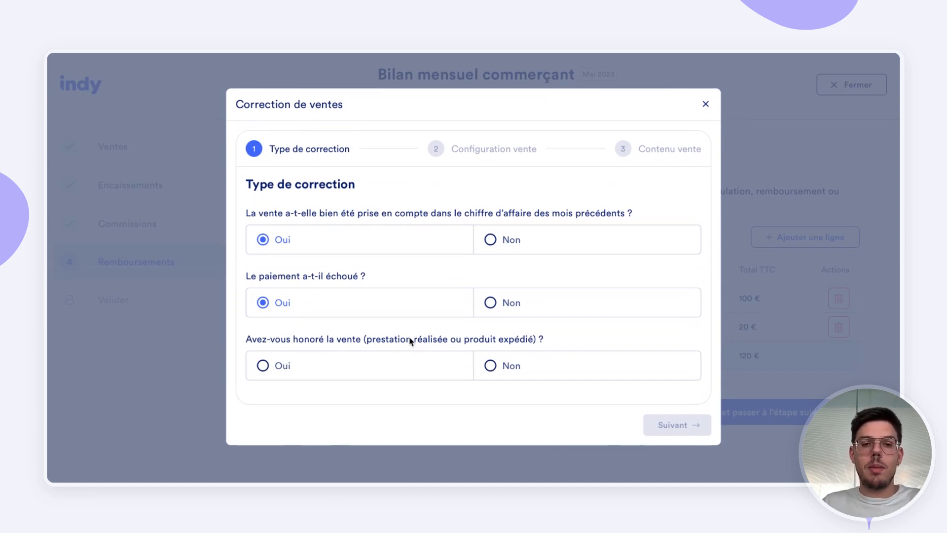
left_click(269, 365)
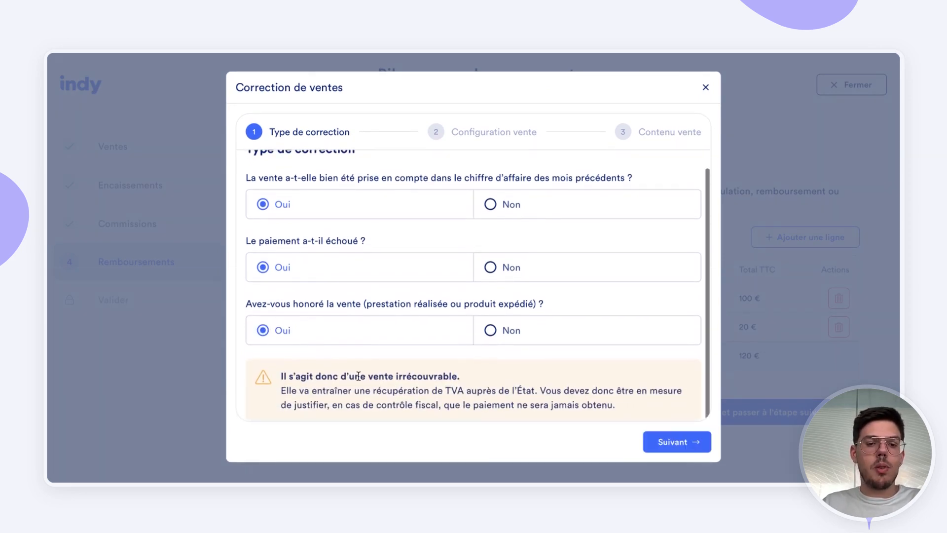
left_click(697, 444)
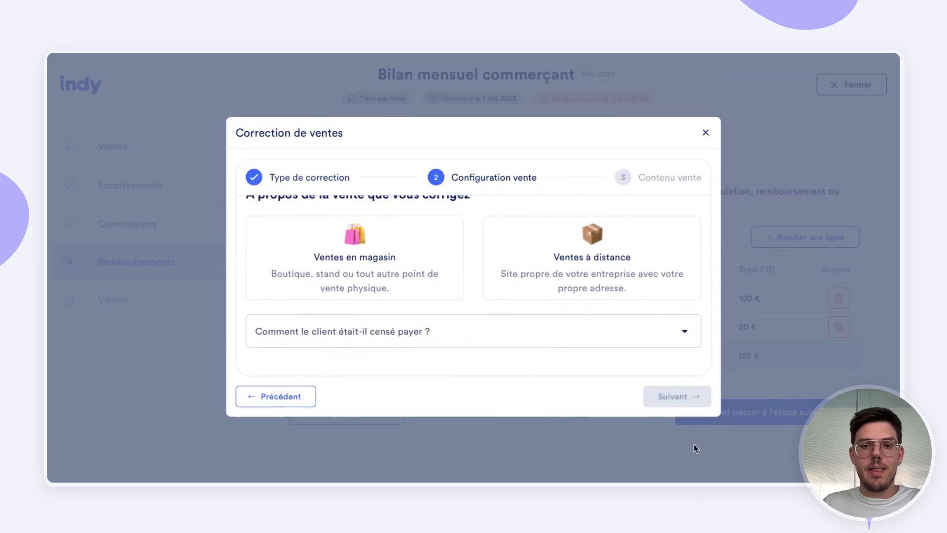
Configure the unpaid sale as Ventes à distance with Stripe as the intended payment method, and continue to its content.
left_click(603, 270)
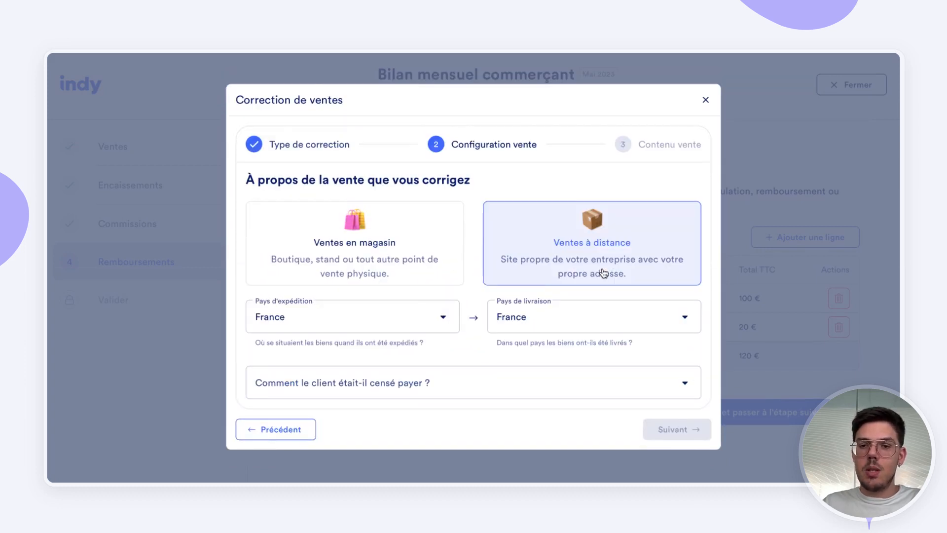
left_click(686, 387)
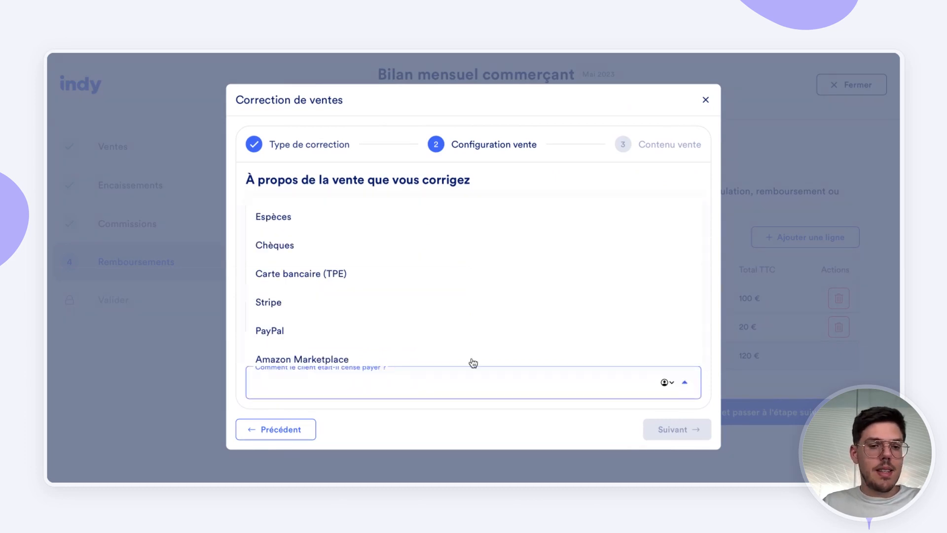
left_click(286, 306)
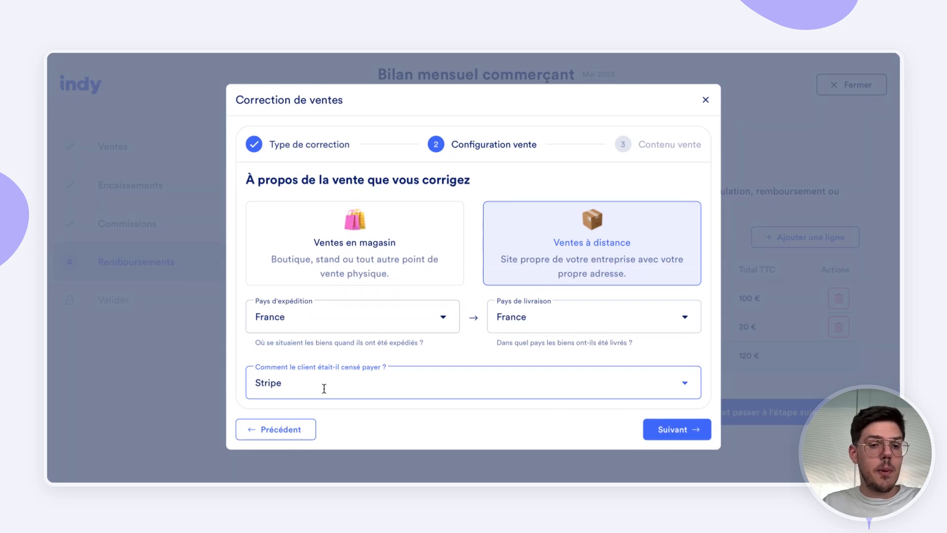
left_click(673, 430)
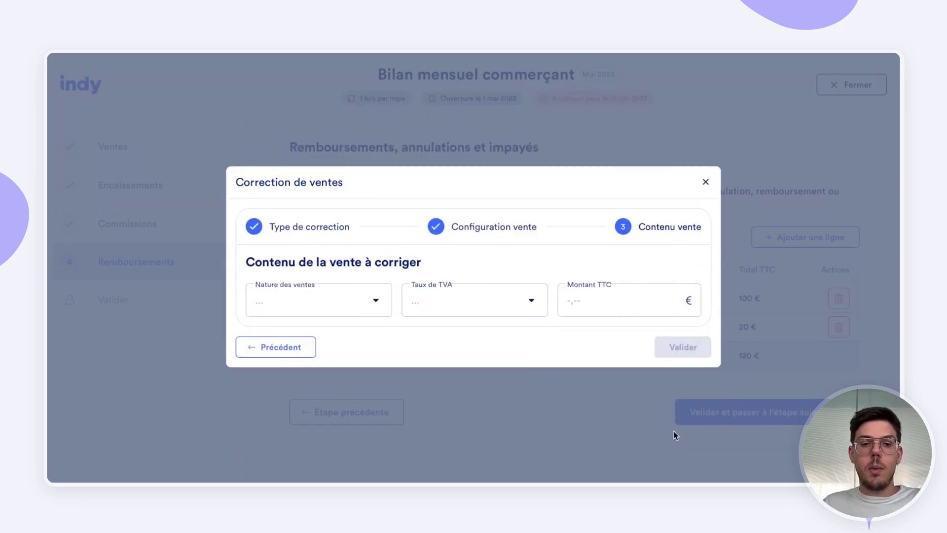
Set the unpaid sale's content to Produit fini, choose its TVA rate, enter a Montant TTC of 20 €, and validate it.
left_click(302, 308)
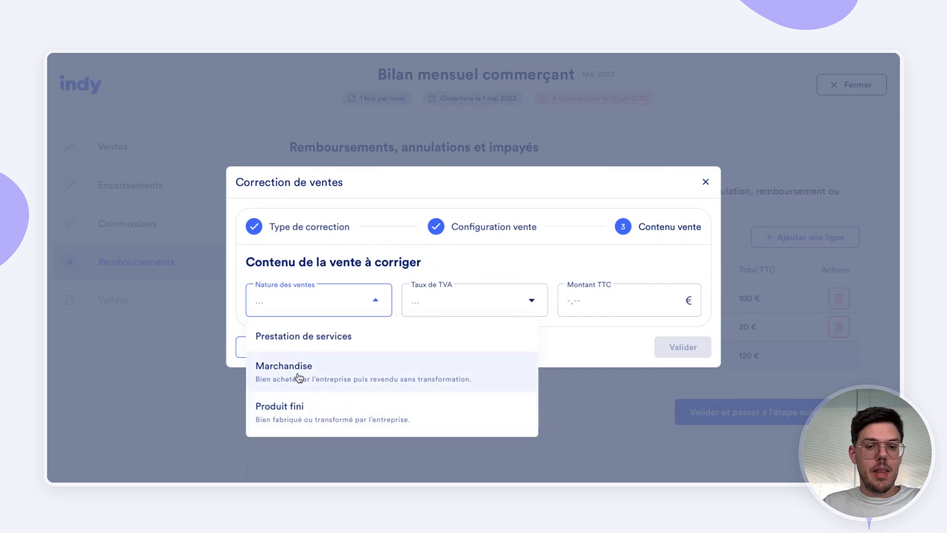
left_click(303, 421)
left_click(492, 312)
left_click(469, 141)
left_click(612, 299)
type("20")
left_click(676, 345)
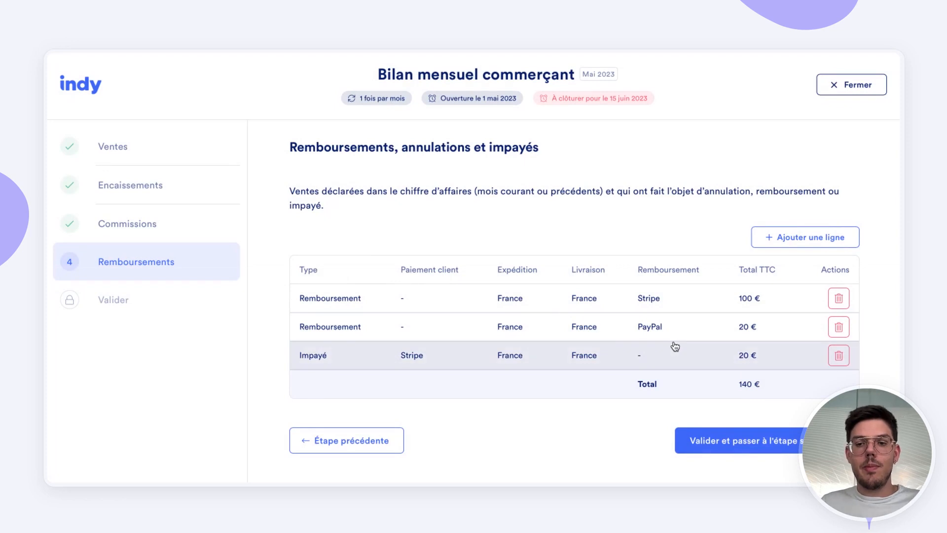
Validate the Remboursements stage and close the Mai 2023 monthly report from its Récapitulatif du mois.
scroll(556, 419, "down", 1)
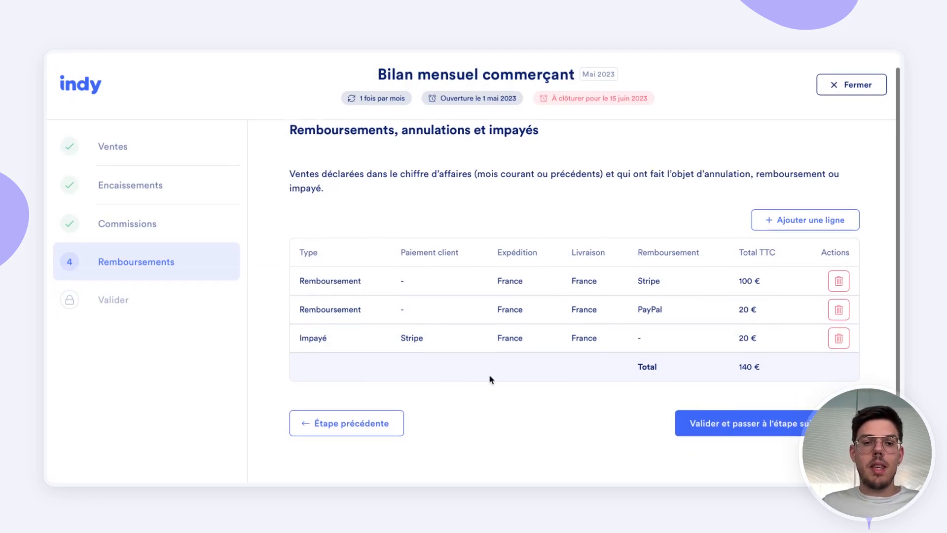
left_click(742, 424)
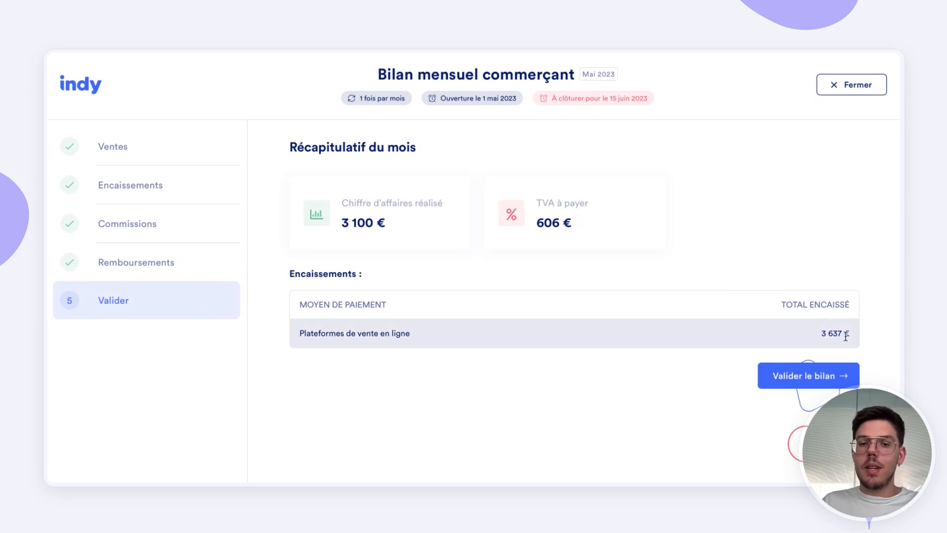
left_click(837, 379)
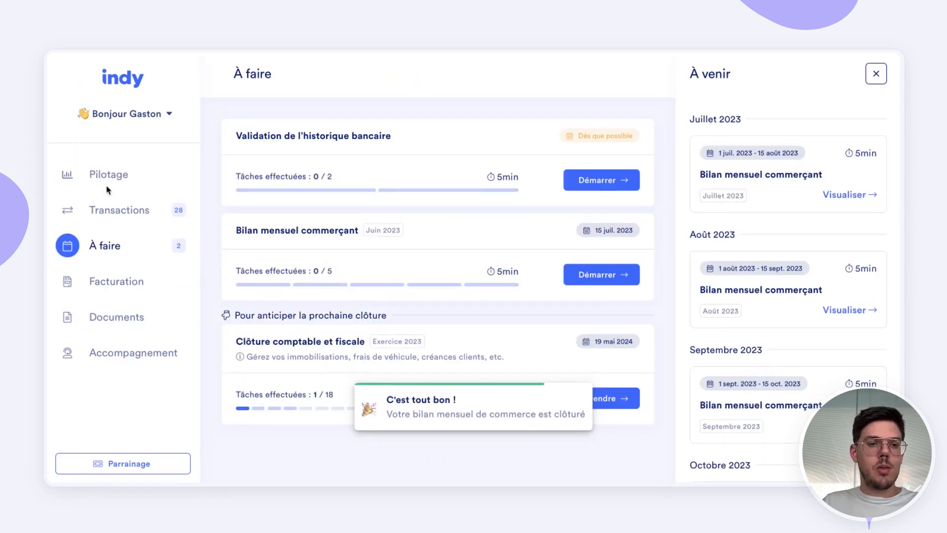
Open the Pilotage overview and examine May's revenue, operating expenses and result in the Exercice 2023 chart.
left_click(108, 182)
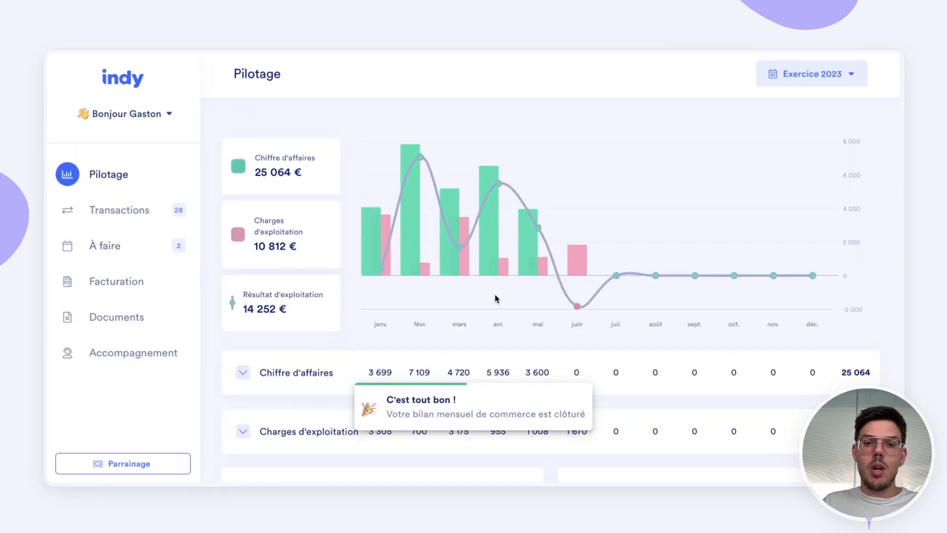
mouse_move(526, 235)
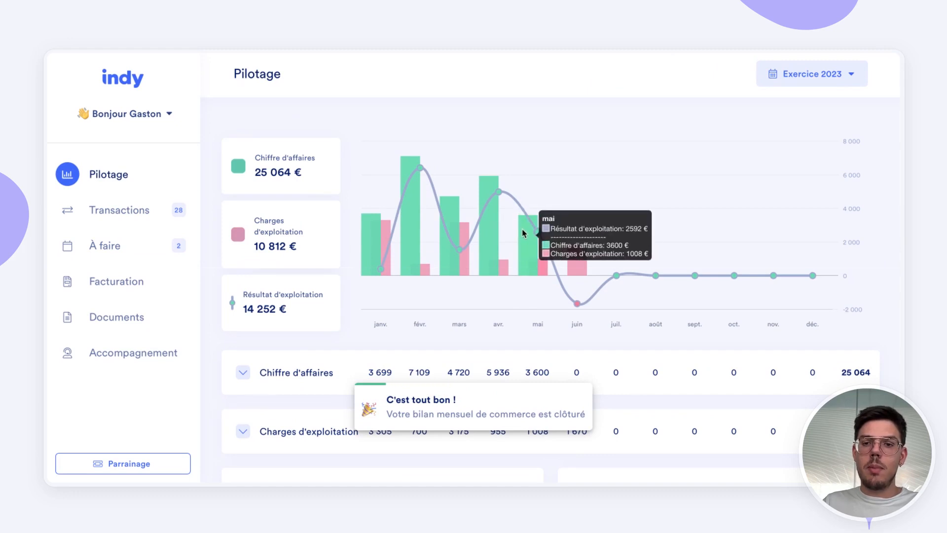